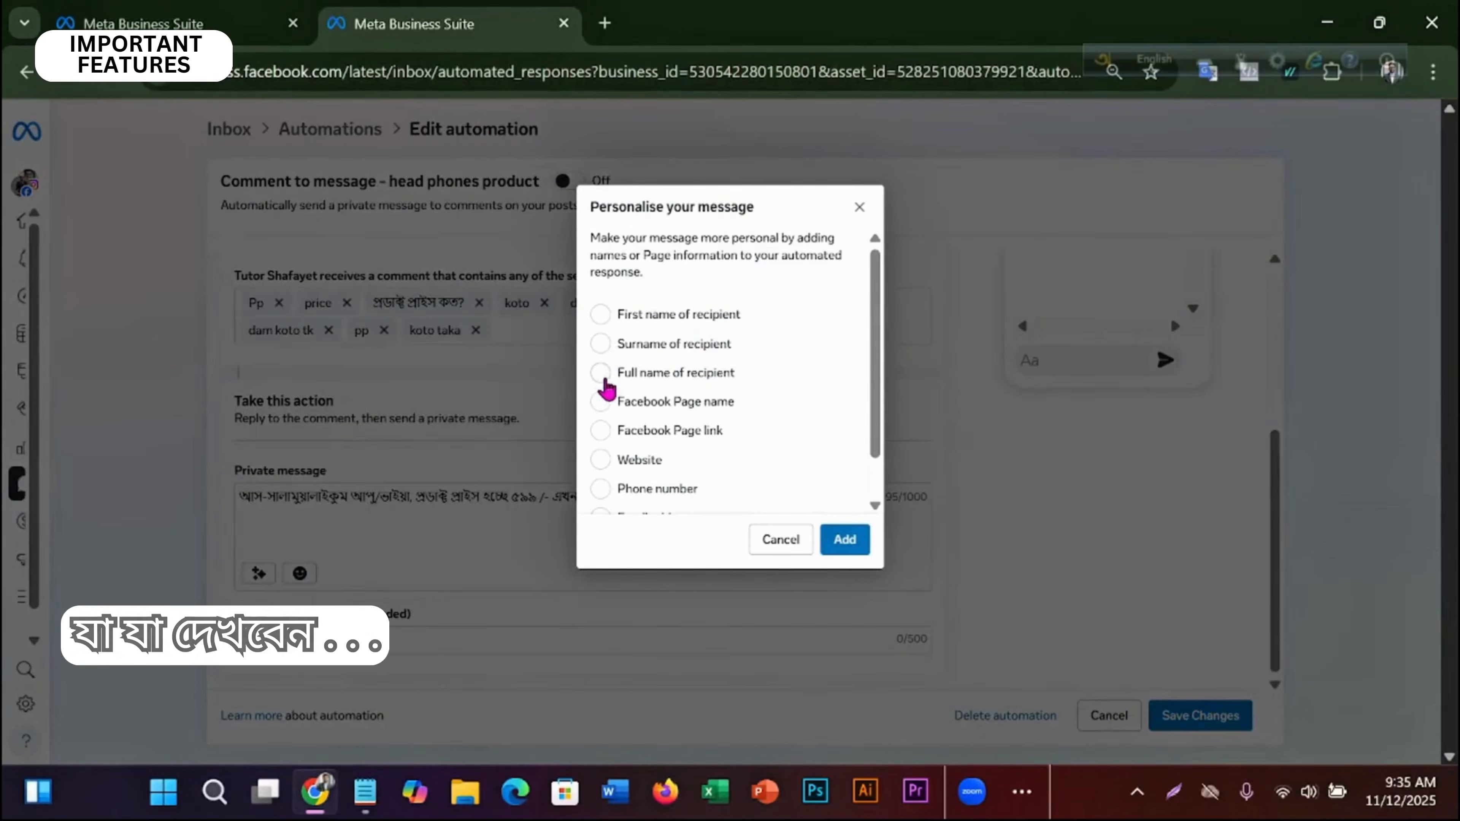
pyautogui.click(602, 379)
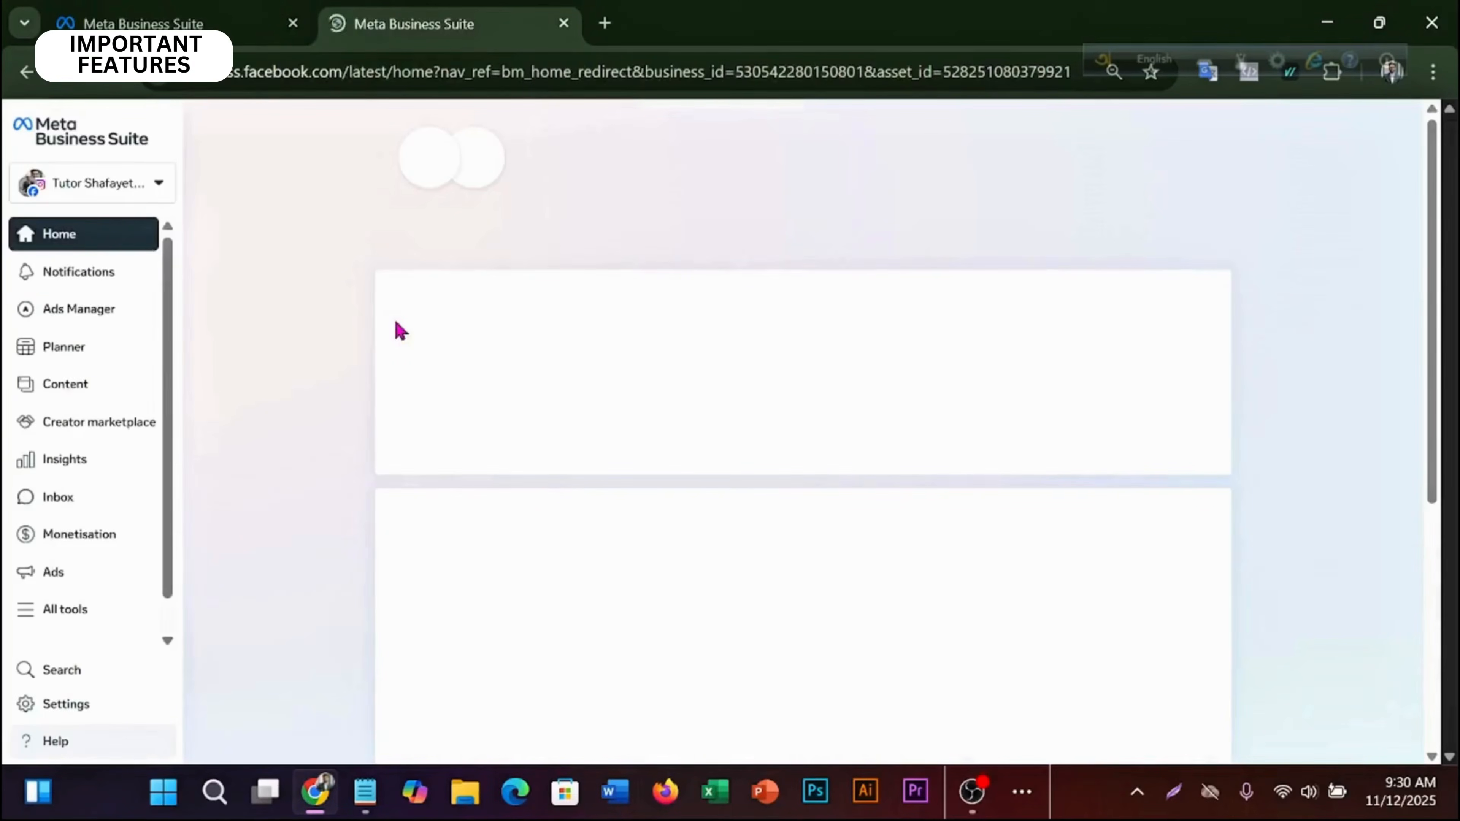
pyautogui.scroll(-3, 365, 399)
pyautogui.scroll(5, 365, 403)
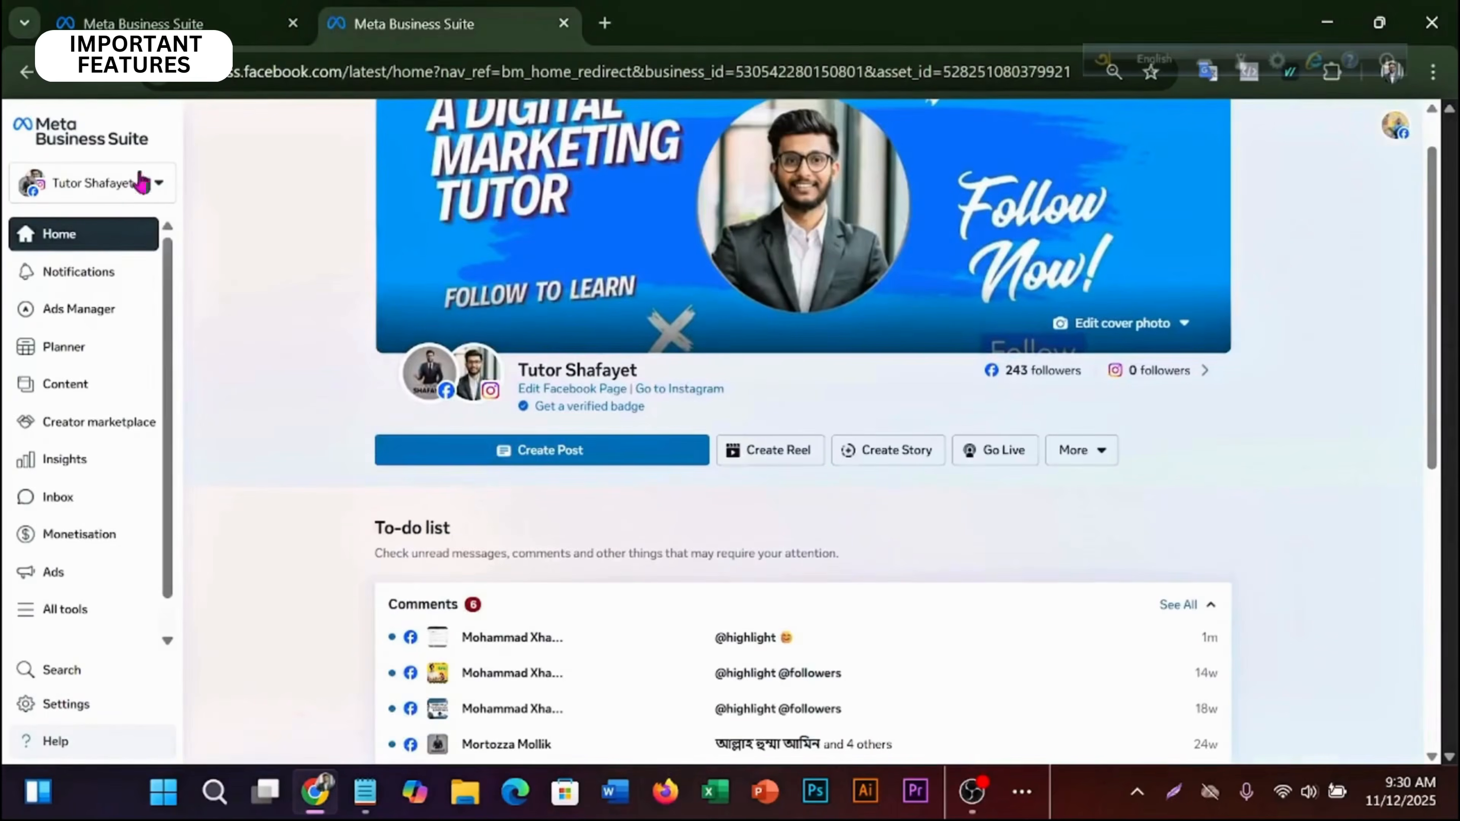
# Switch to the Haqiba LUXE business asset listed under the personal account.
pyautogui.click(97, 190)
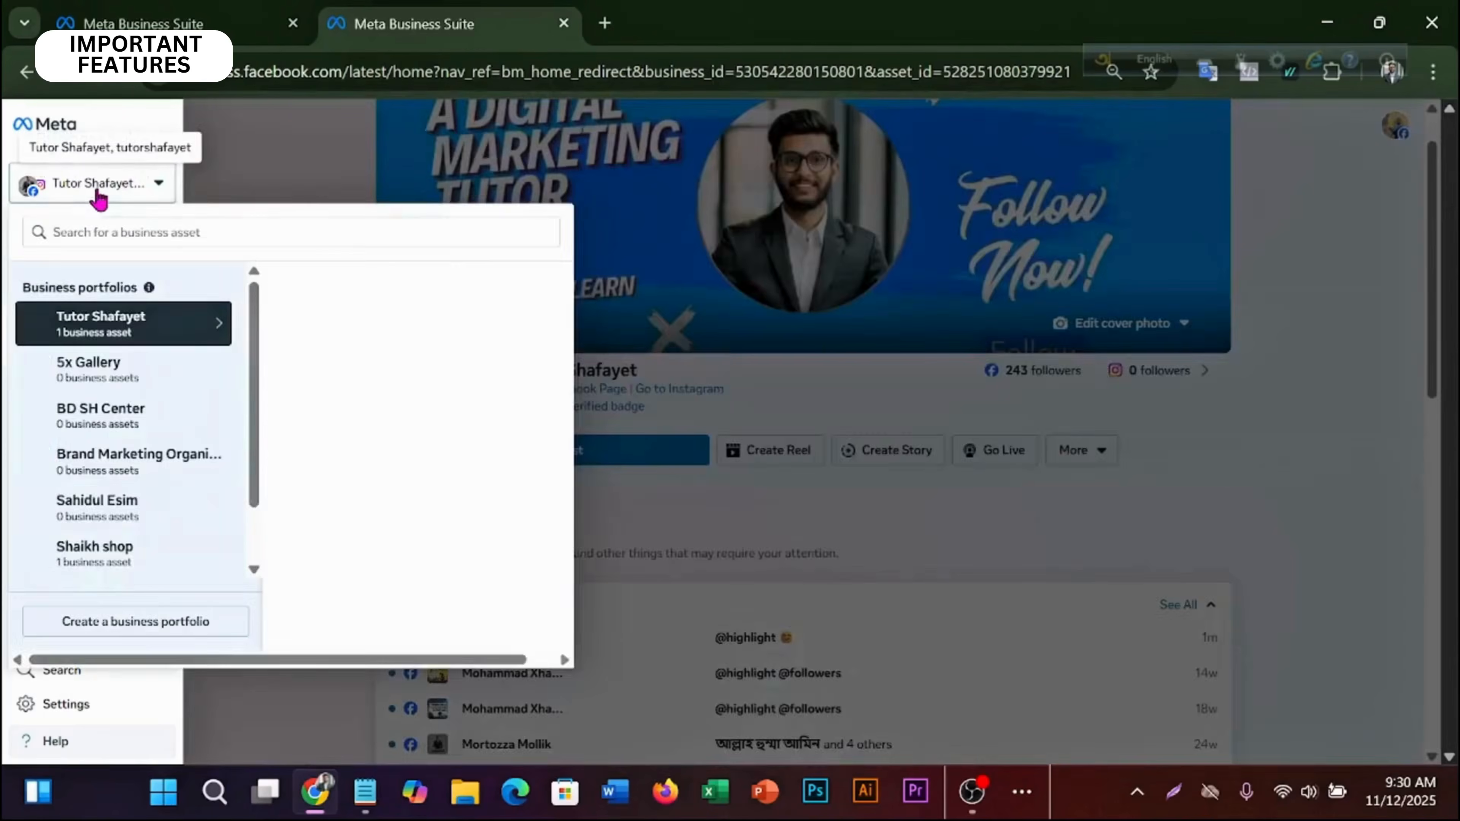
pyautogui.scroll(-2, 69, 454)
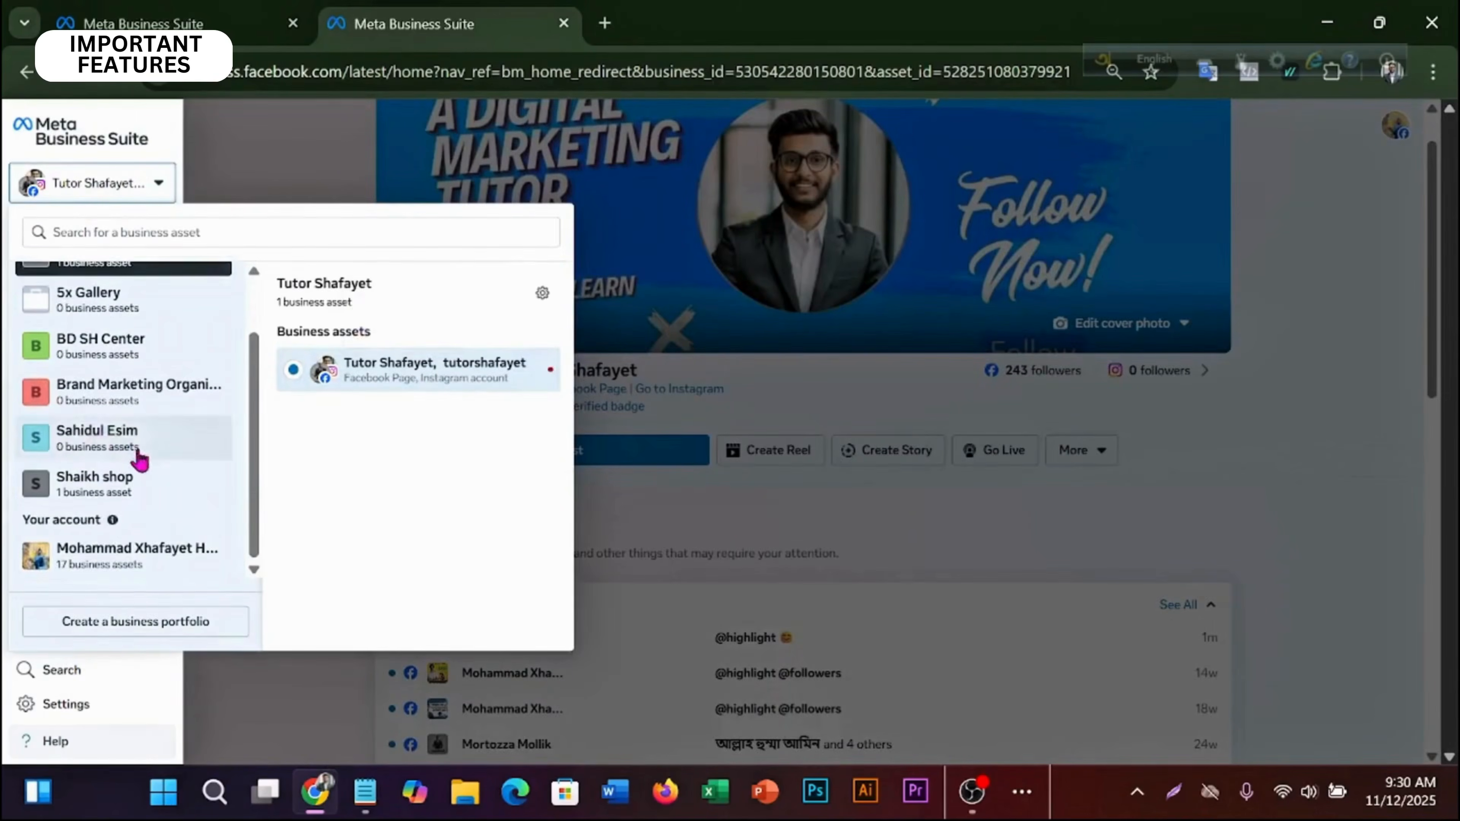
pyautogui.click(129, 567)
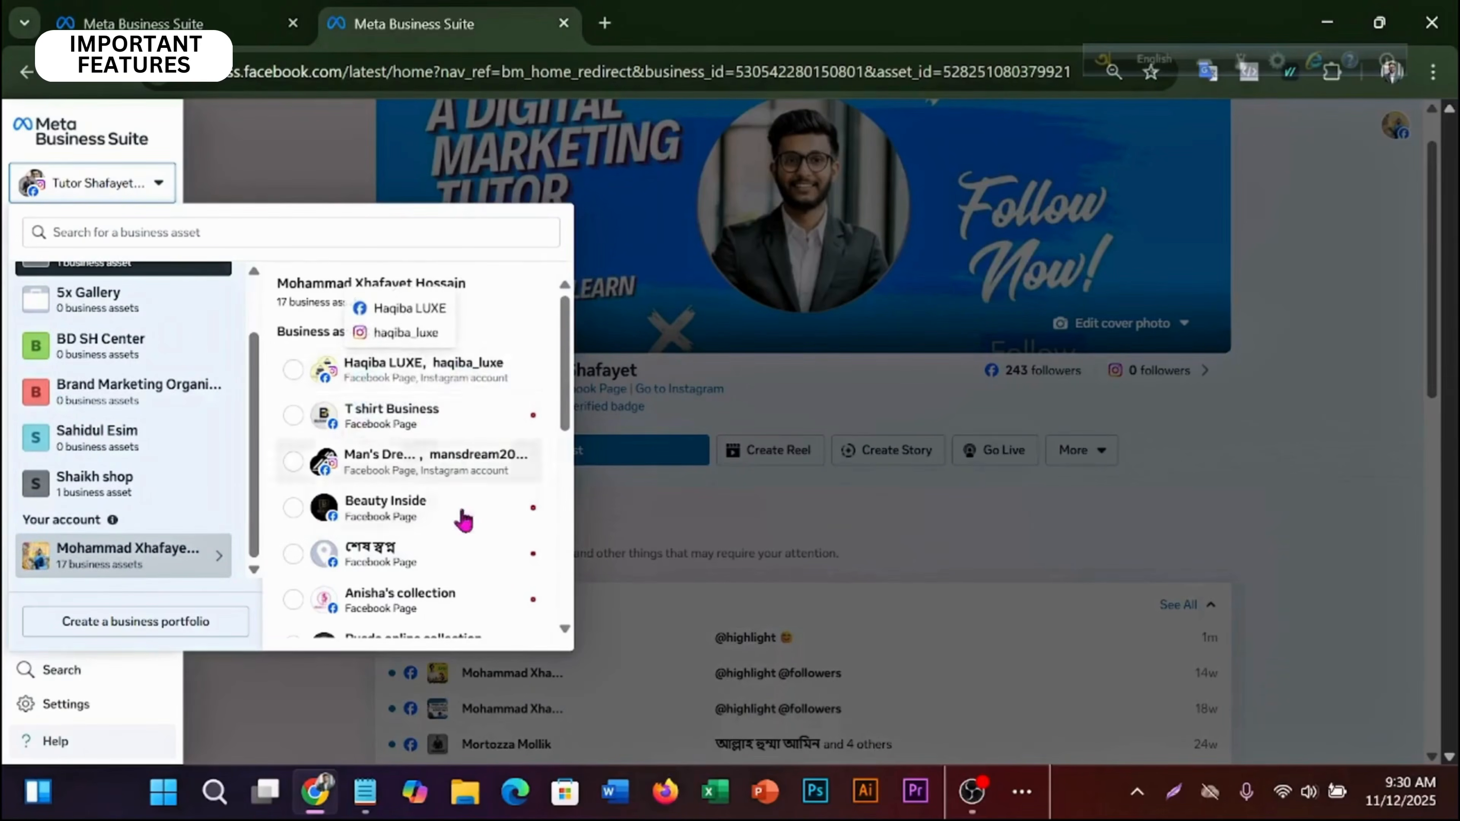
pyautogui.scroll(-5, 459, 514)
pyautogui.scroll(5, 445, 460)
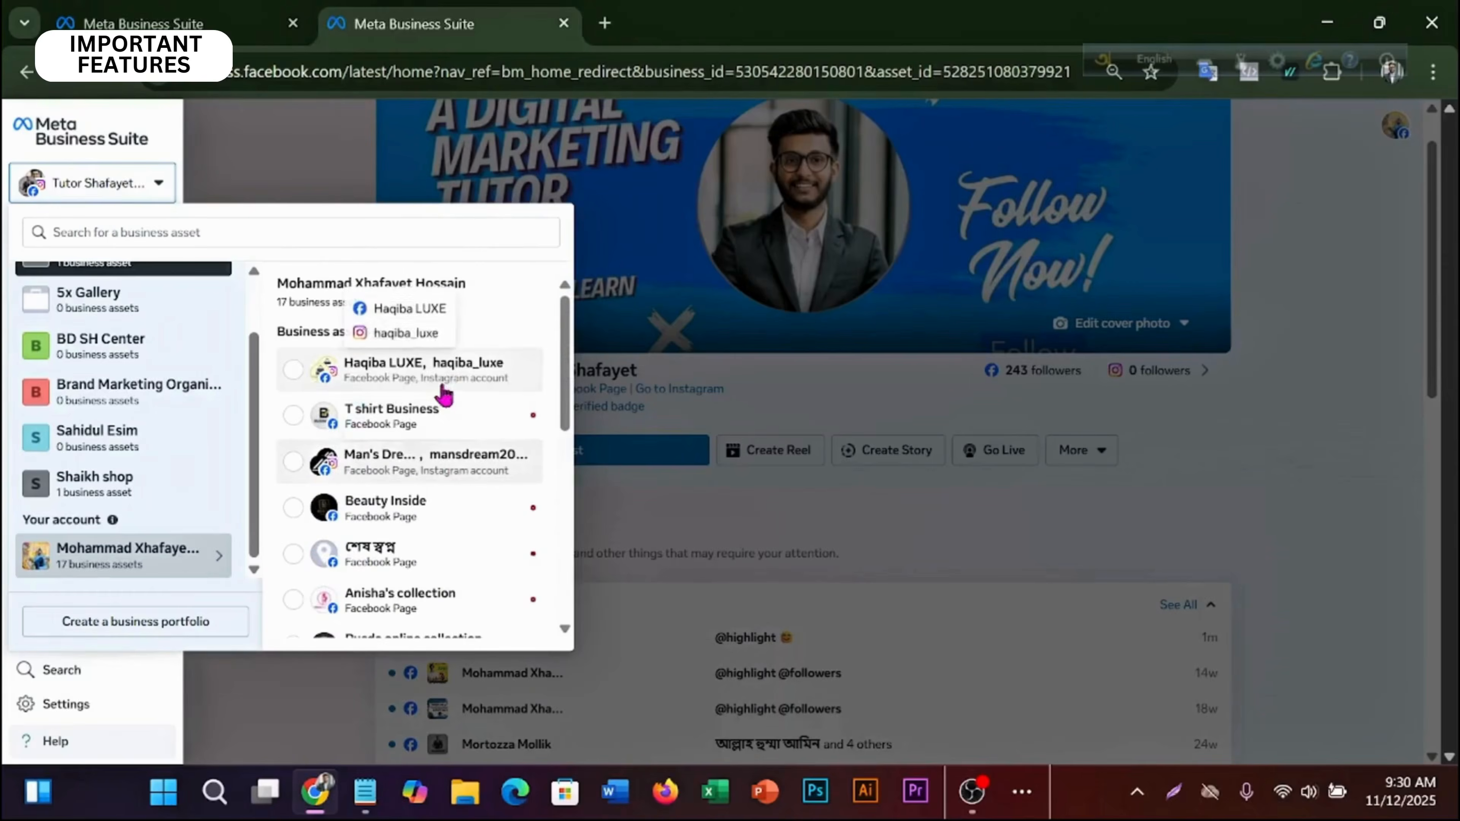
pyautogui.click(845, 313)
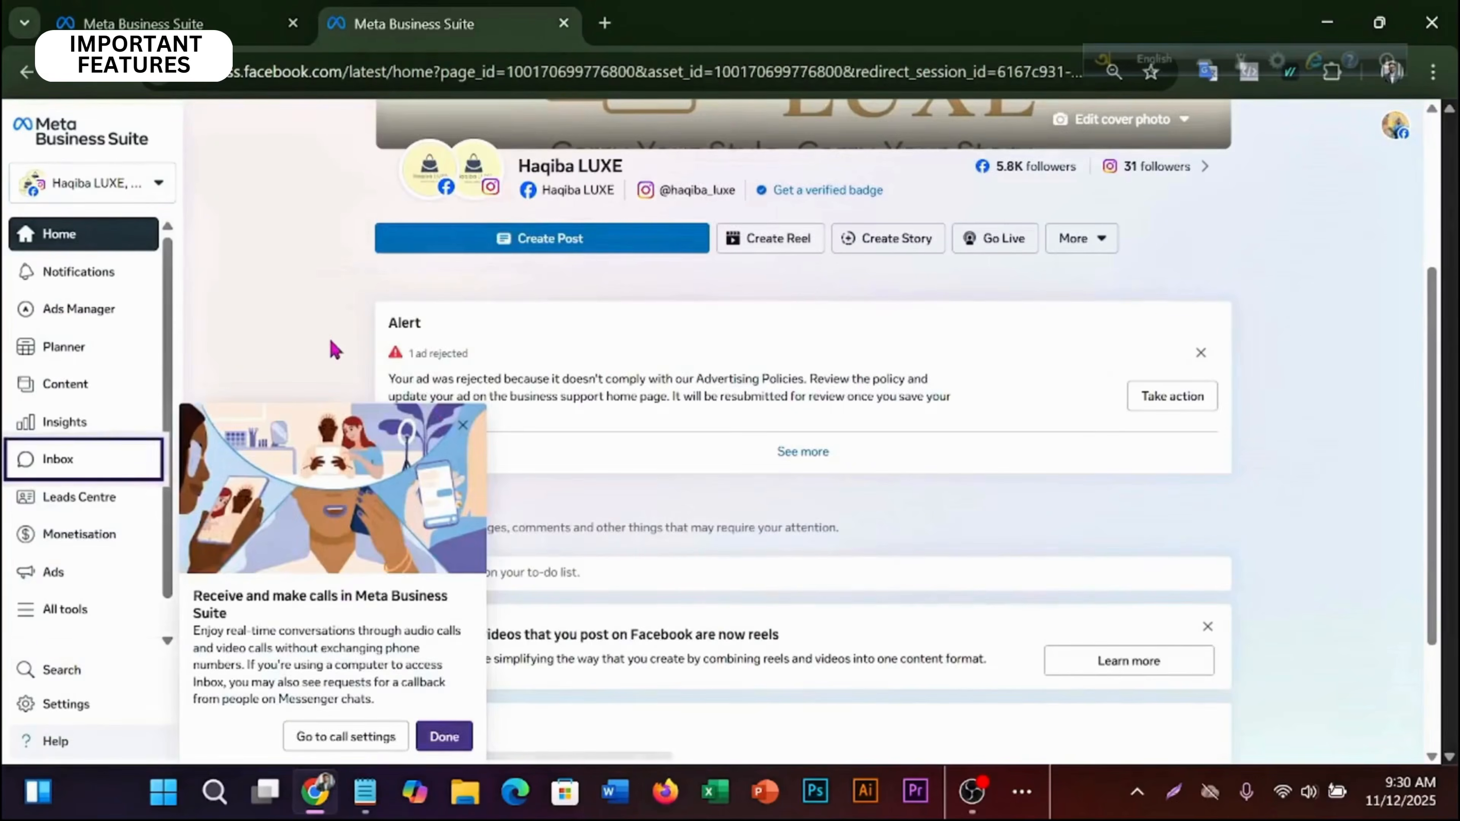
# Dismiss the pop-up about receiving calls and open the Automations page of the inbox.
pyautogui.click(331, 341)
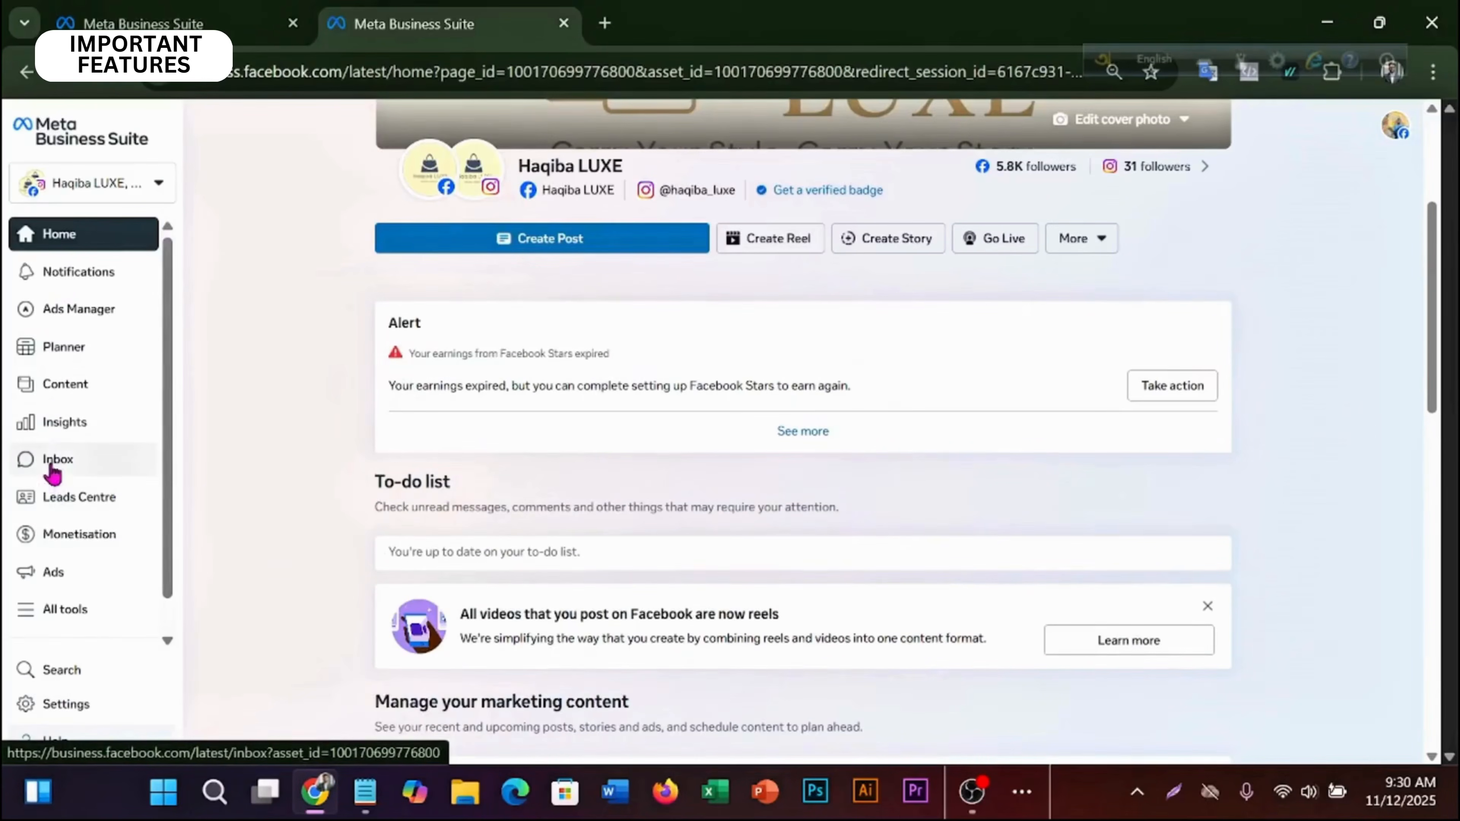
pyautogui.click(91, 472)
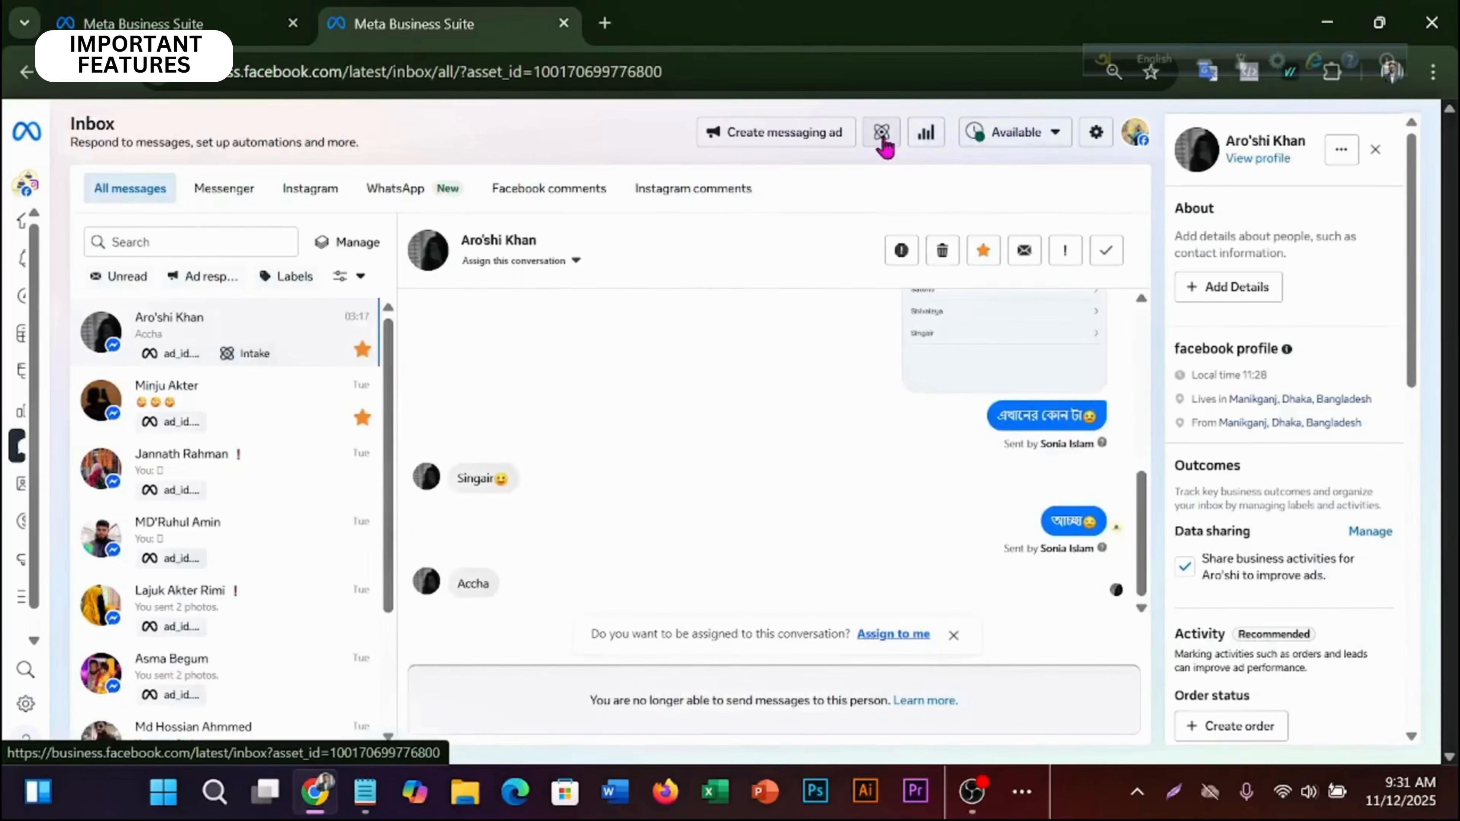
pyautogui.click(881, 134)
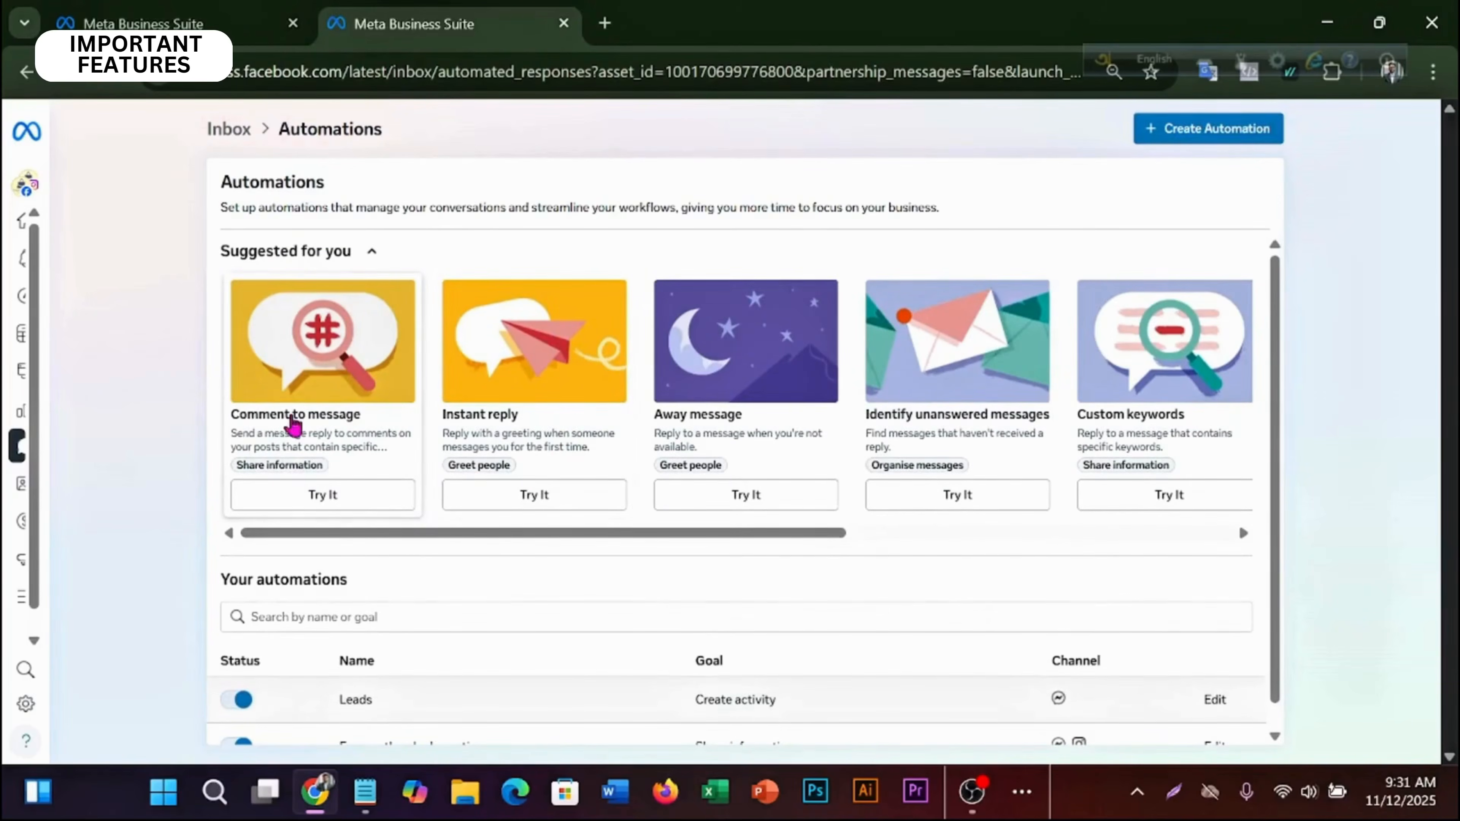
pyautogui.click(1174, 793)
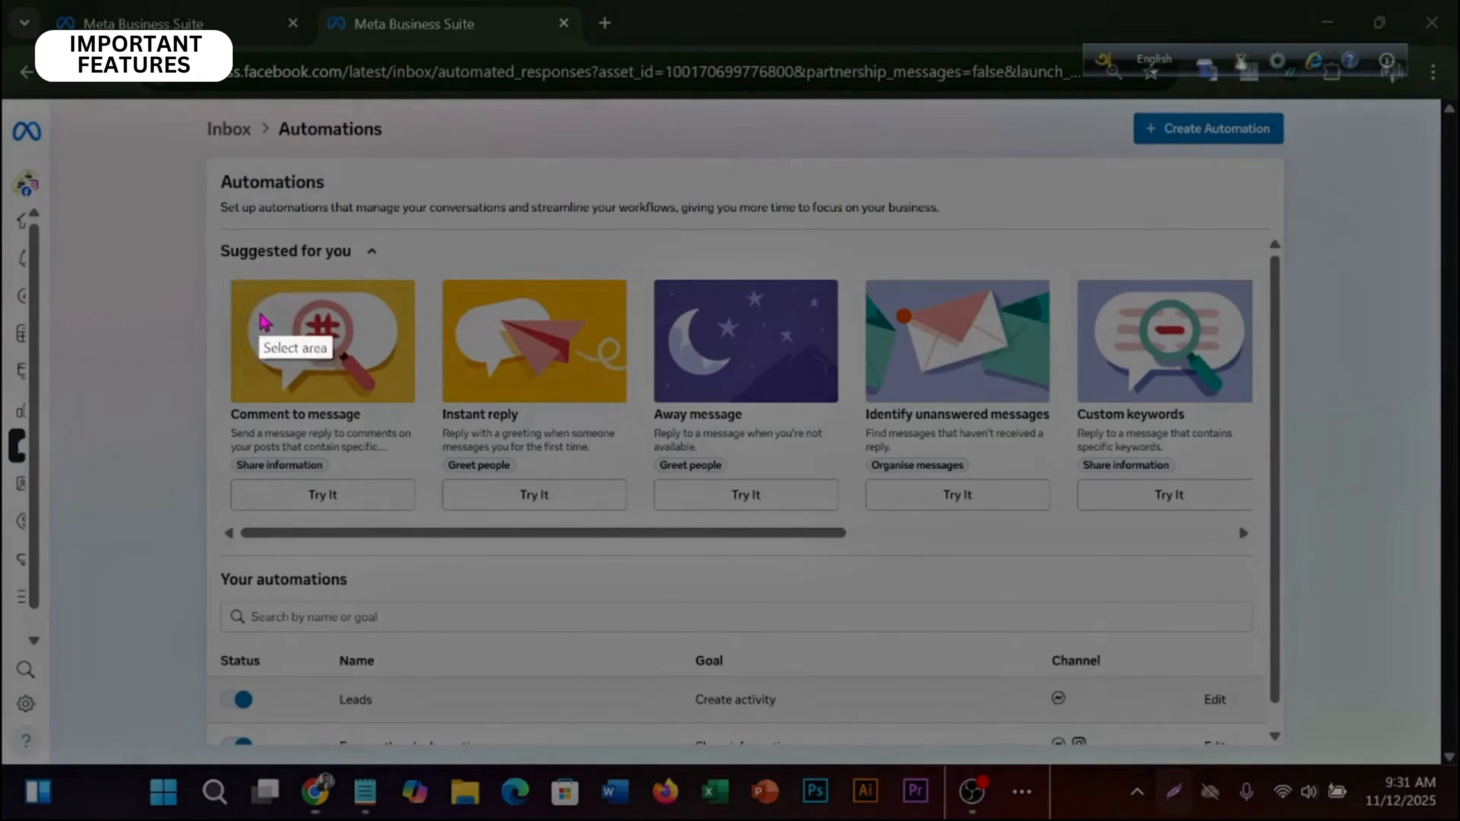
pyautogui.moveTo(218, 259); pyautogui.dragTo(302, 299)
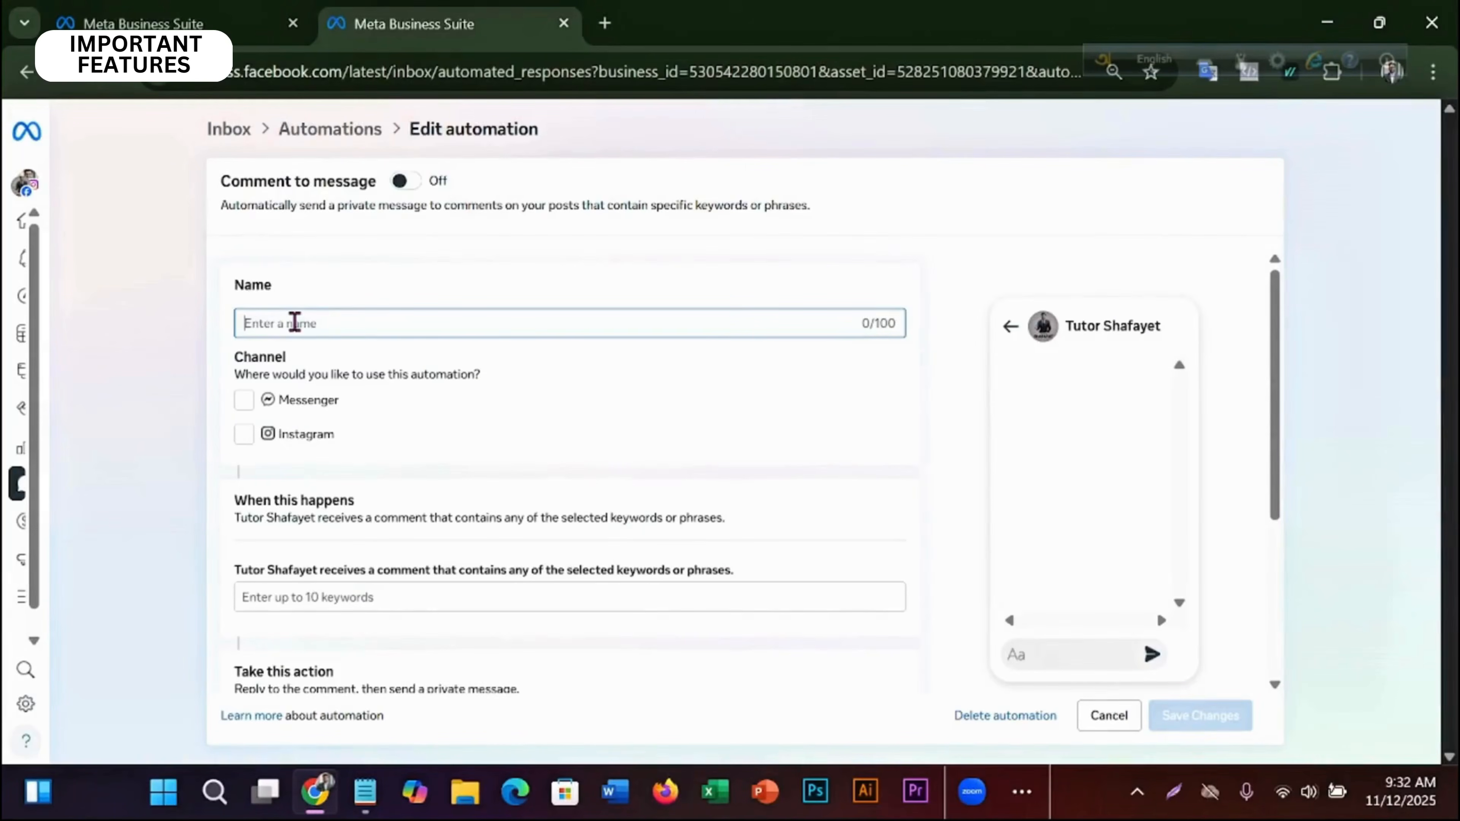
# Name the comment-to-message automation "head phones product" and enable it for the Messenger channel.
pyautogui.write('head phon')
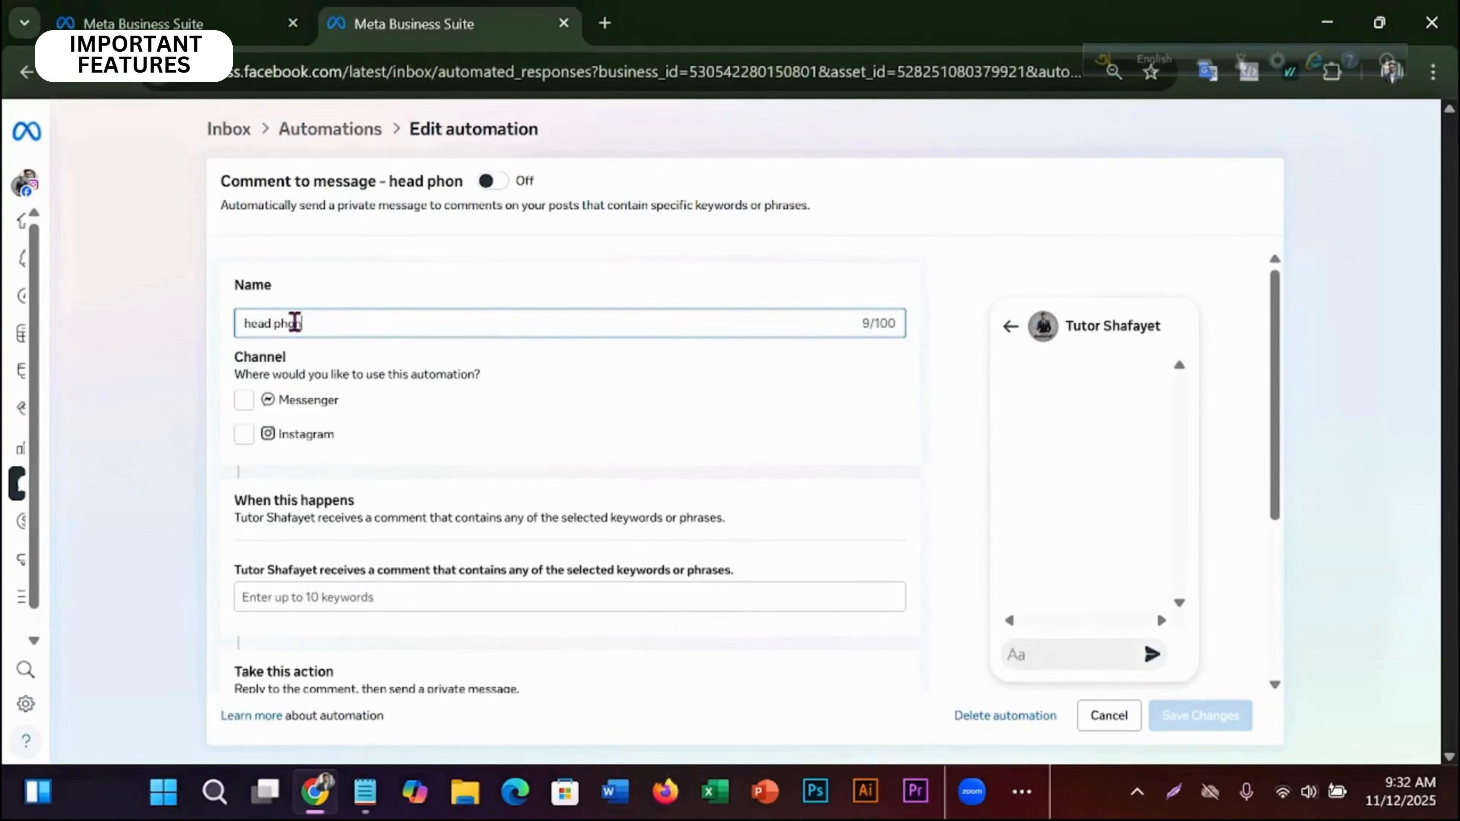
pyautogui.write('es product')
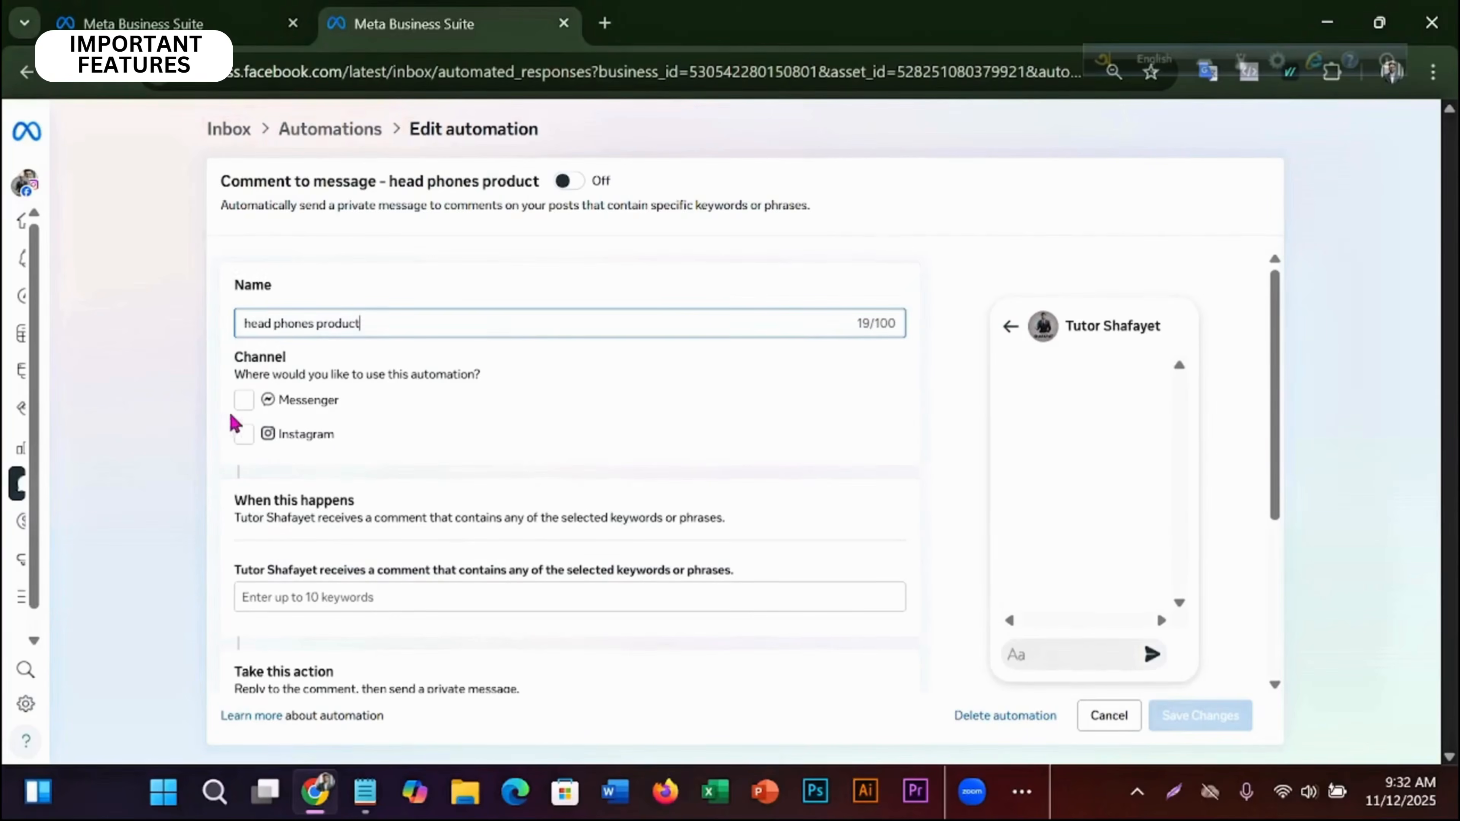
pyautogui.click(242, 403)
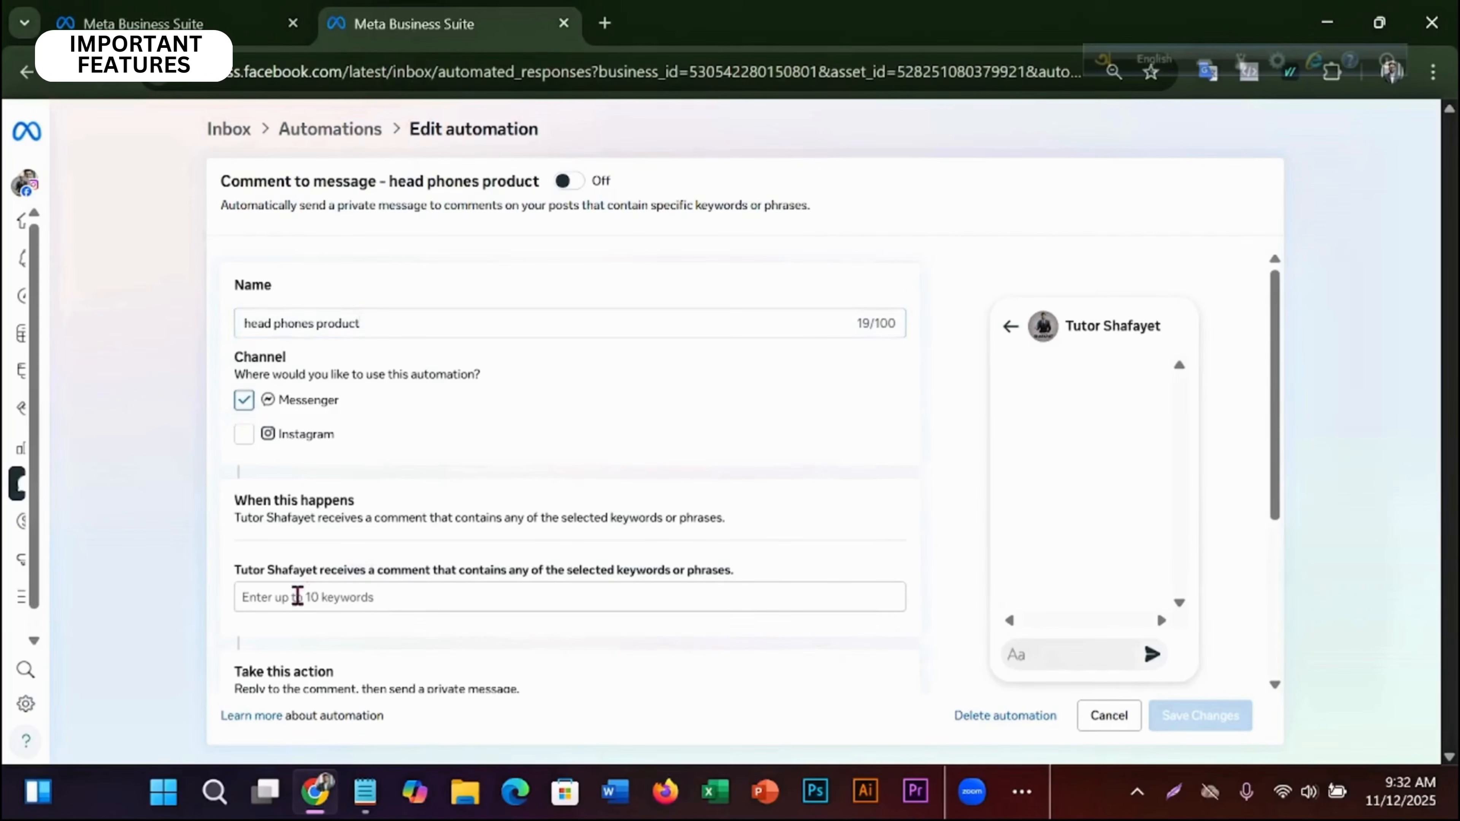
# Add "koto taka" to the comment keywords that trigger the automation.
pyautogui.scroll(-5, 521, 456)
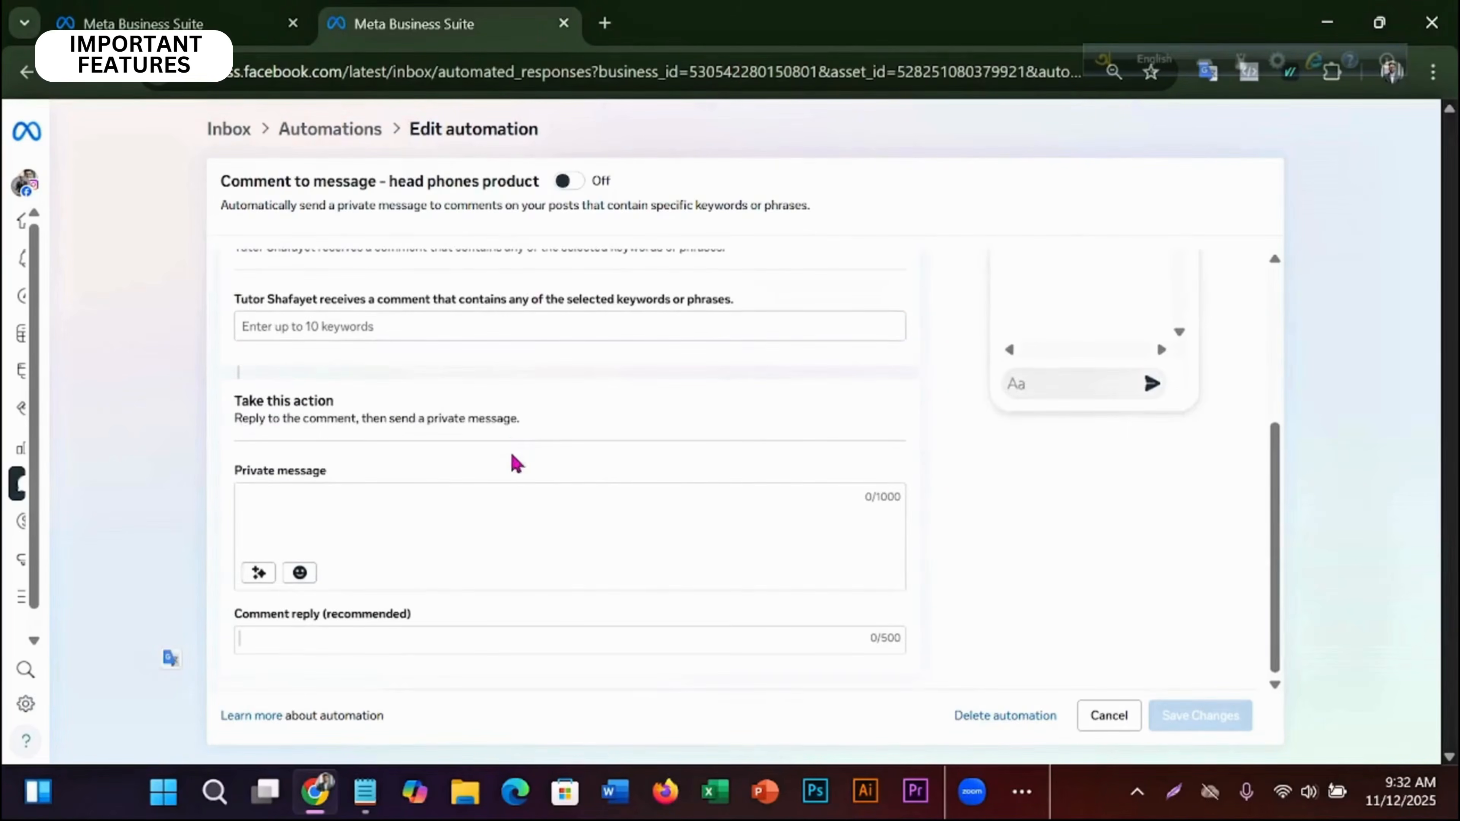
pyautogui.scroll(2, 512, 463)
pyautogui.scroll(3, 391, 434)
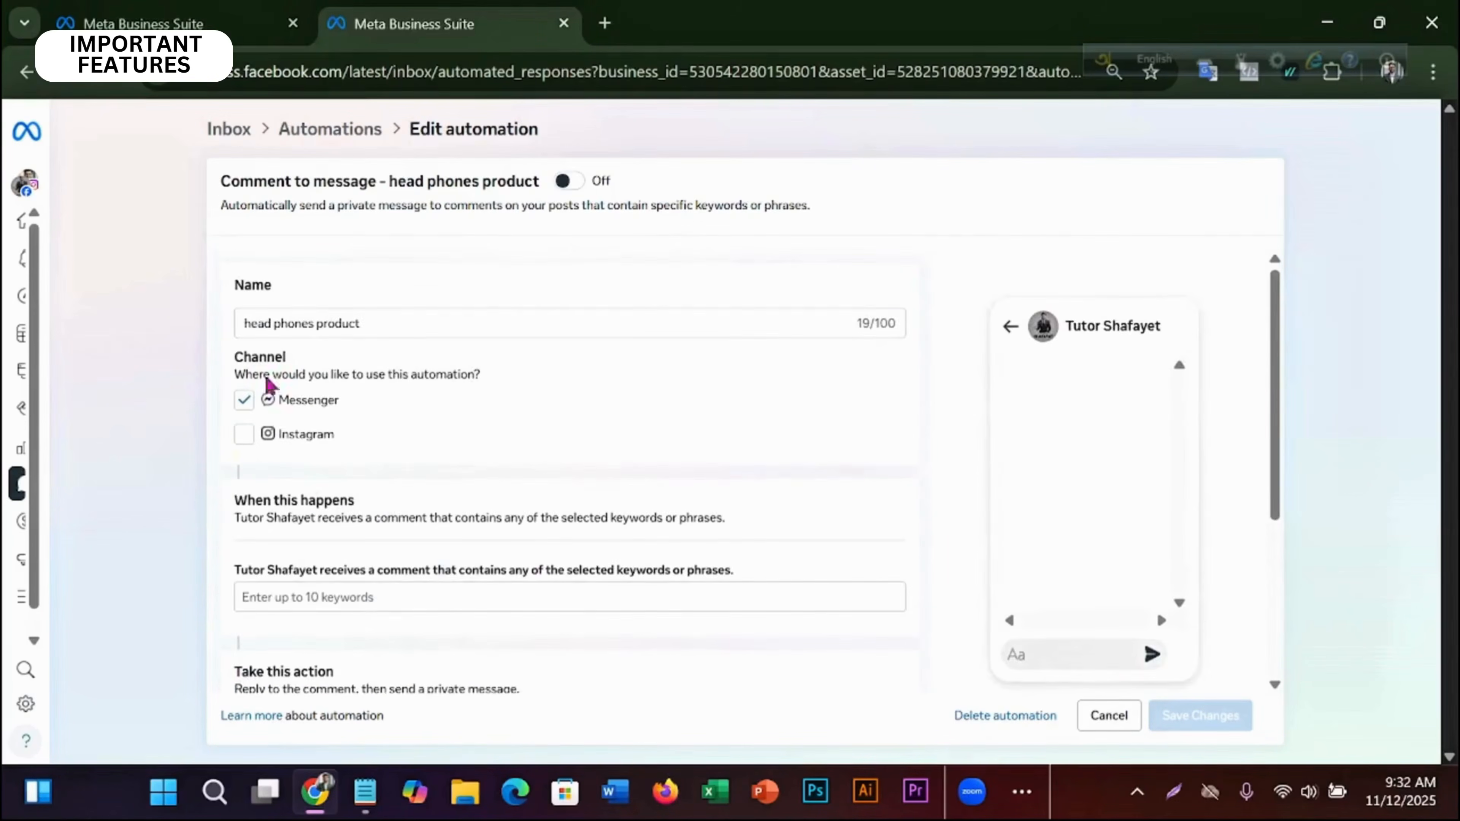
pyautogui.click(344, 594)
pyautogui.scroll(-4, 512, 481)
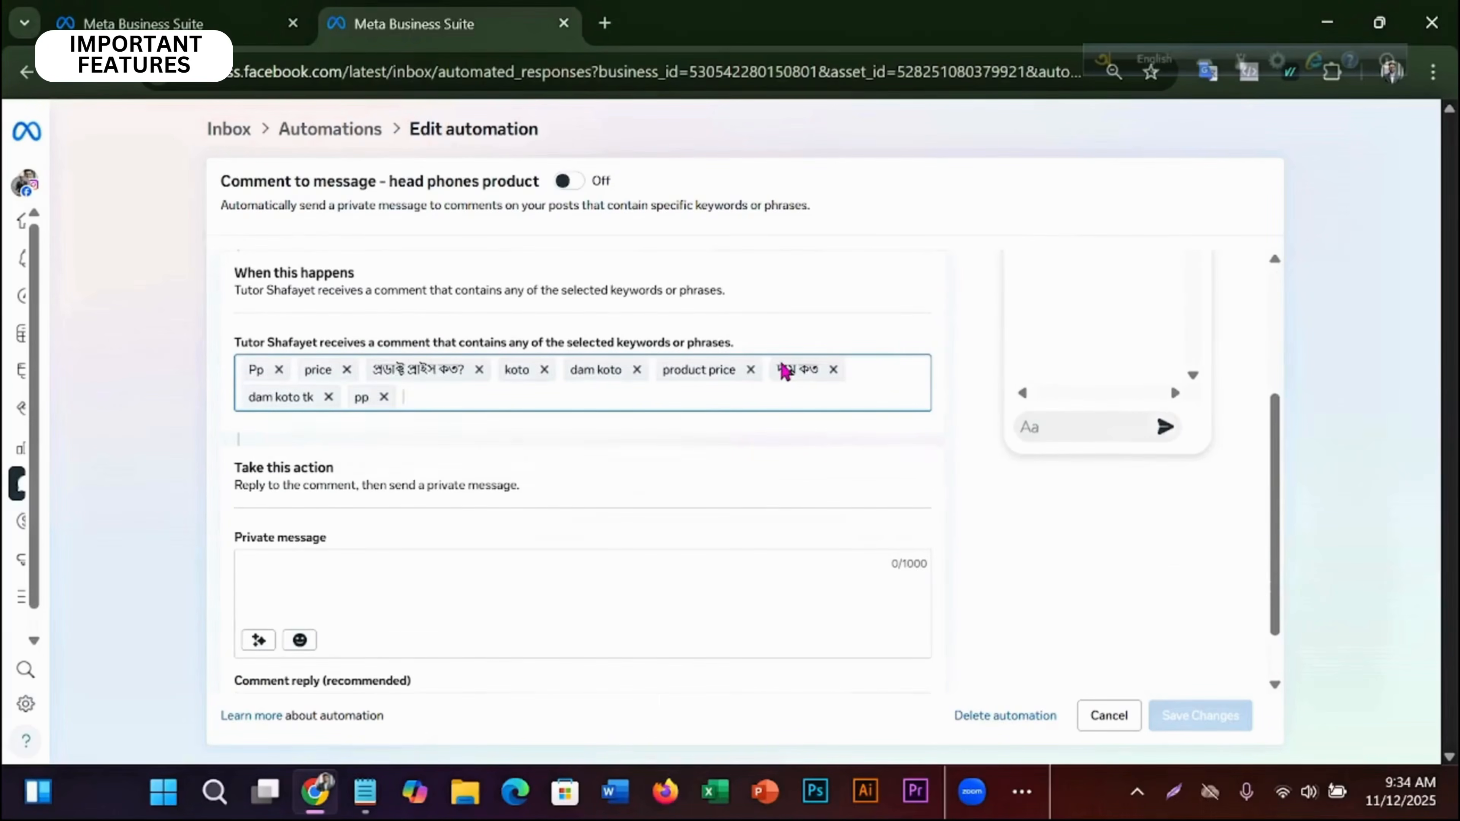
pyautogui.write('koto taka')
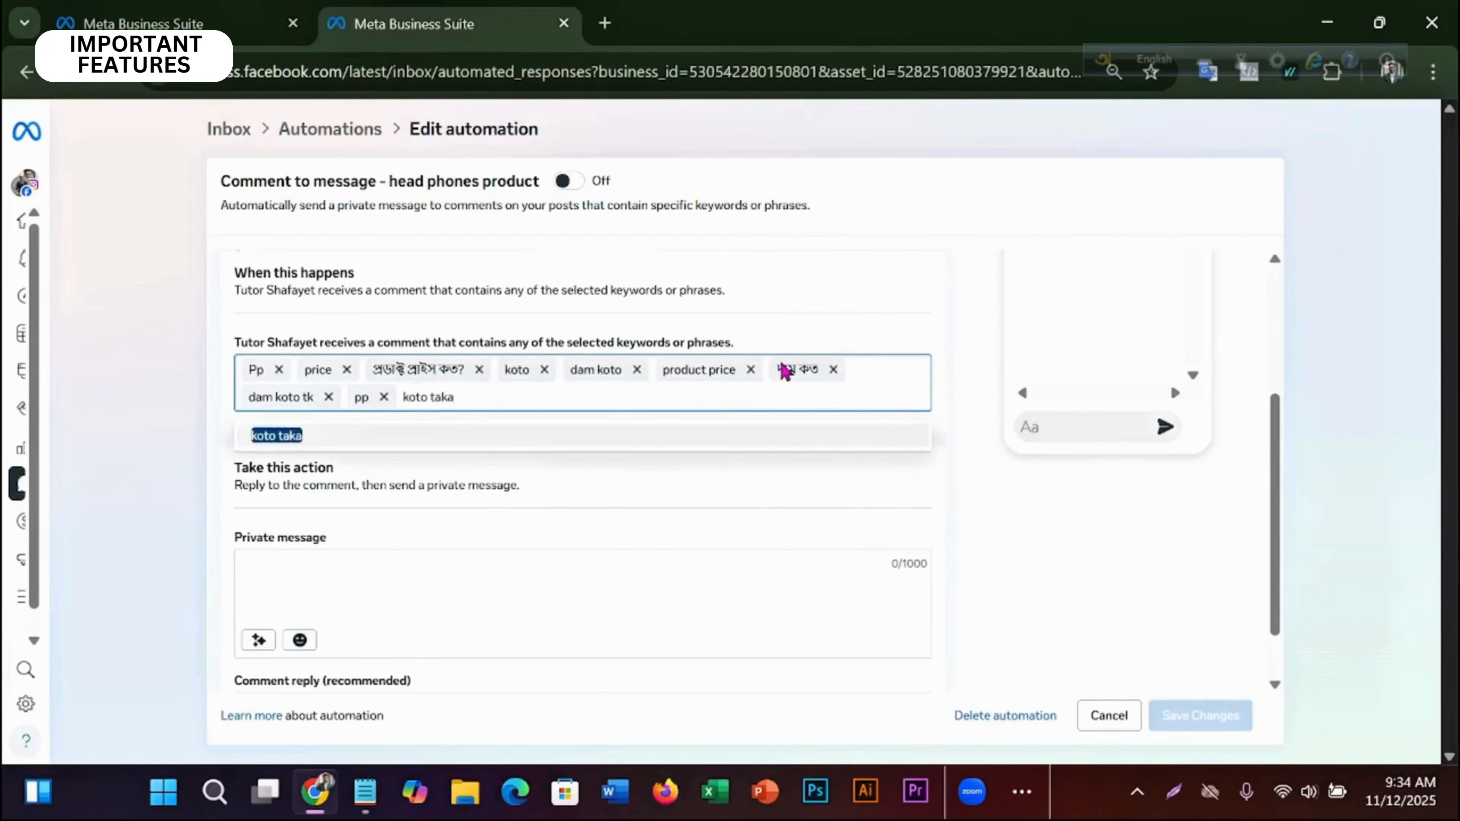
pyautogui.press('Return')
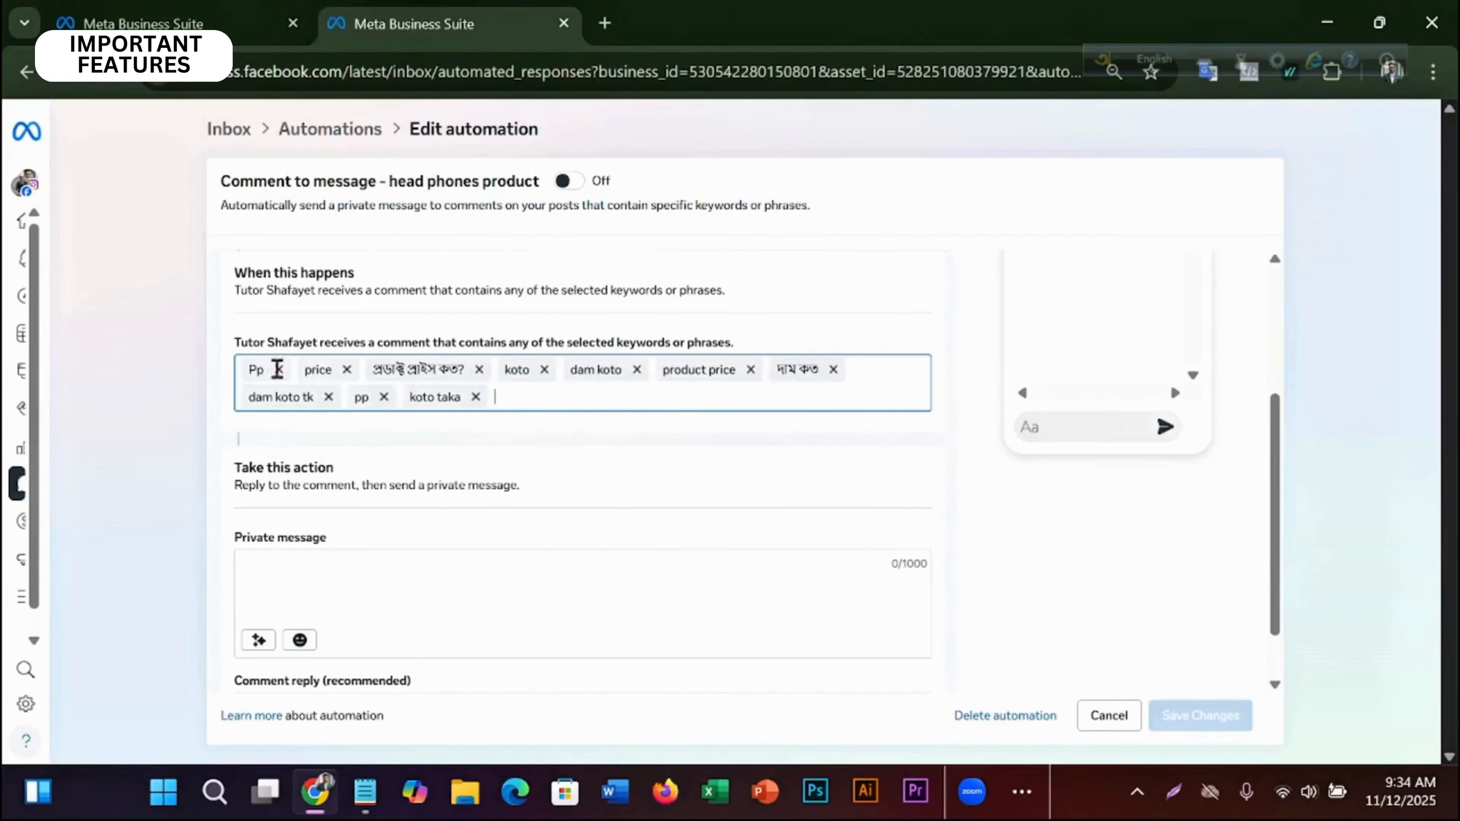
# Paste the copied text "আস-সালামুয়ালাইকুম আপু/ভাইয়া, প্রডাক্ট প্রাইস হচ্ছে ৫৯৯ /- এখনই অর্ডার করলে ডেলিভারি চার্জ ফ্রি।" as the private message.
pyautogui.scroll(2, 531, 393)
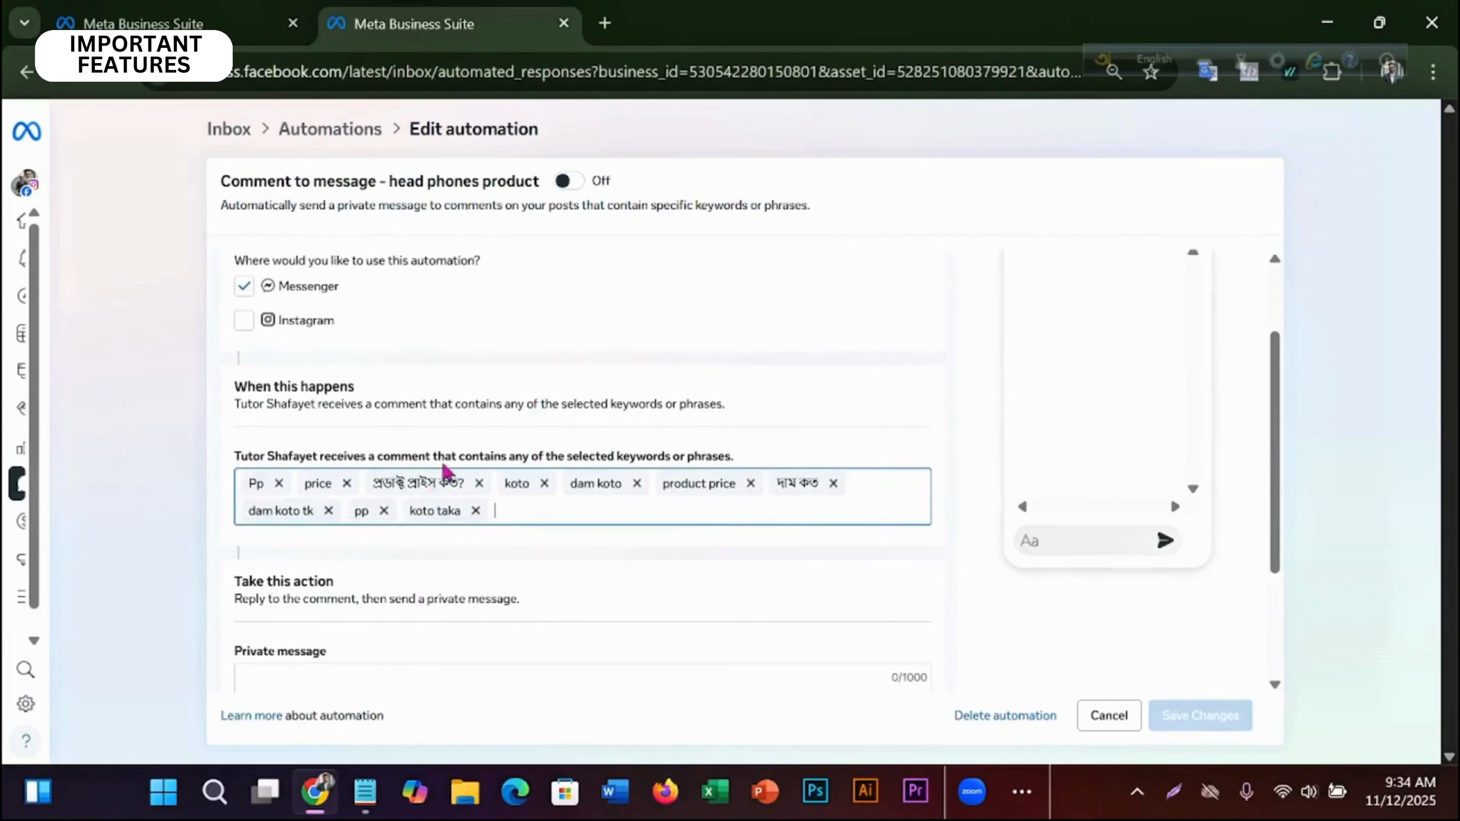
pyautogui.scroll(-3, 678, 406)
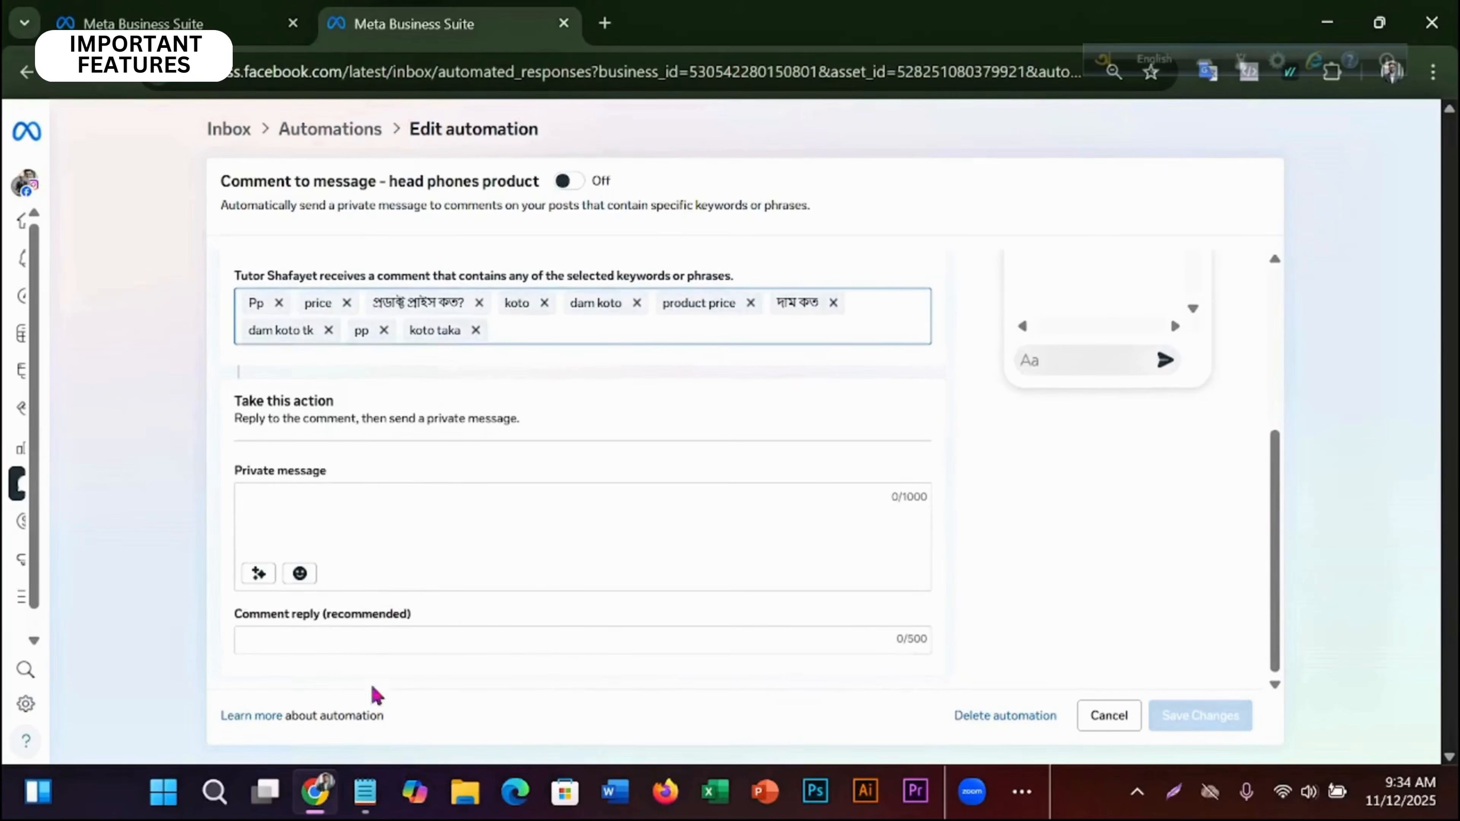
pyautogui.click(289, 492)
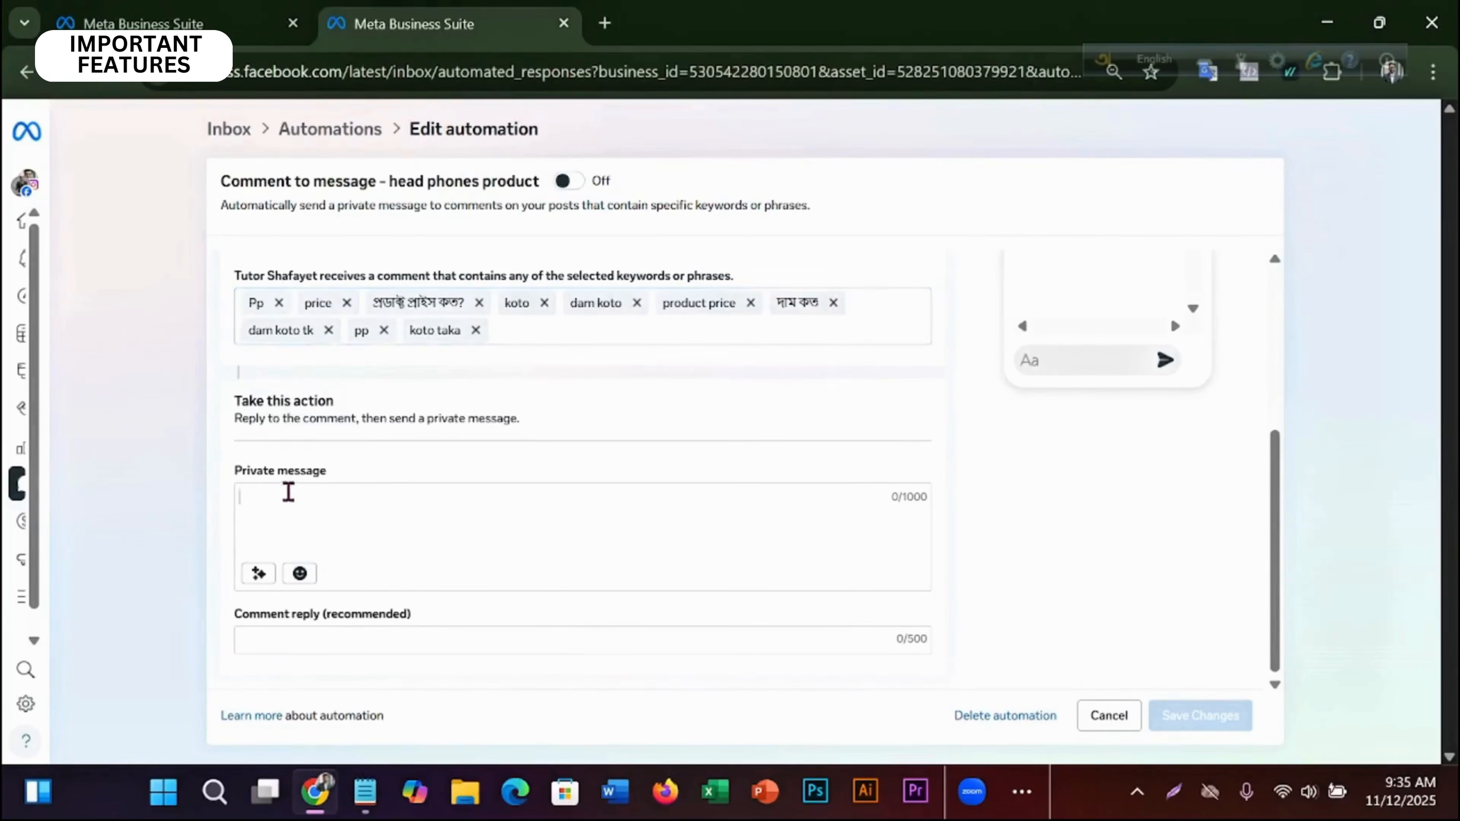
pyautogui.rightClick(290, 496)
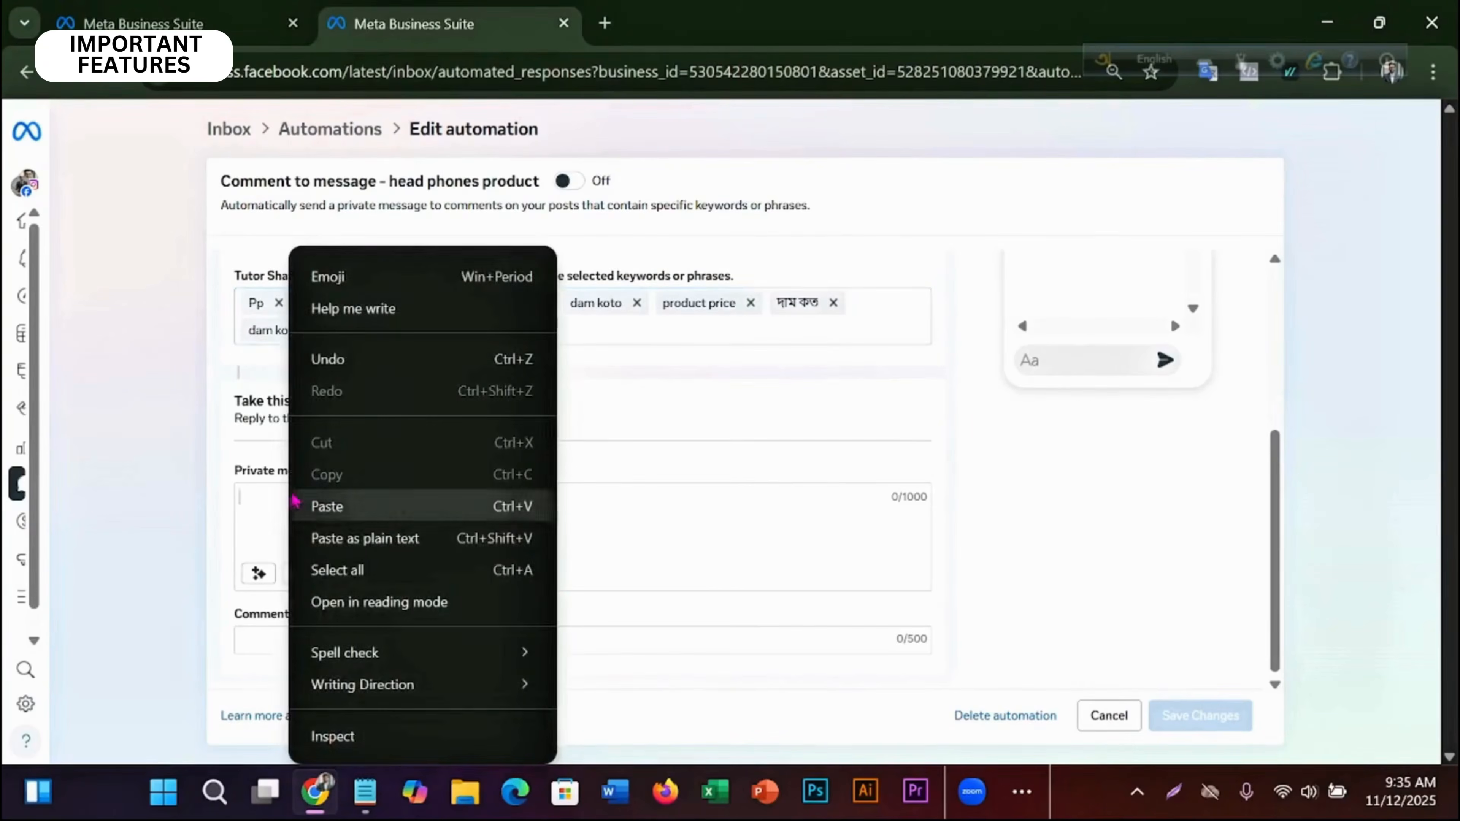
pyautogui.click(386, 514)
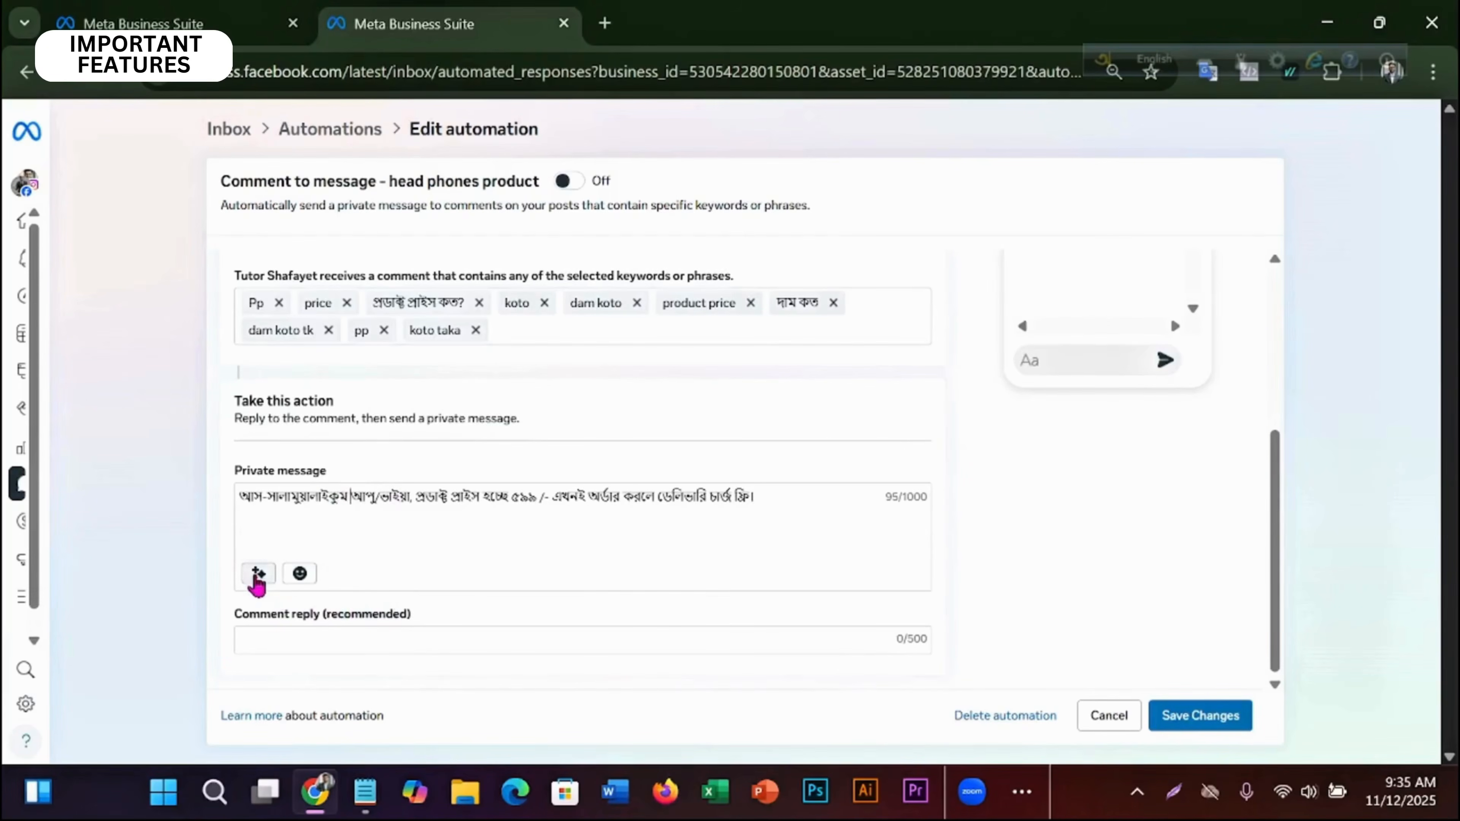
# Personalise the private message by inserting the full name of the recipient after the opening greeting.
pyautogui.click(257, 573)
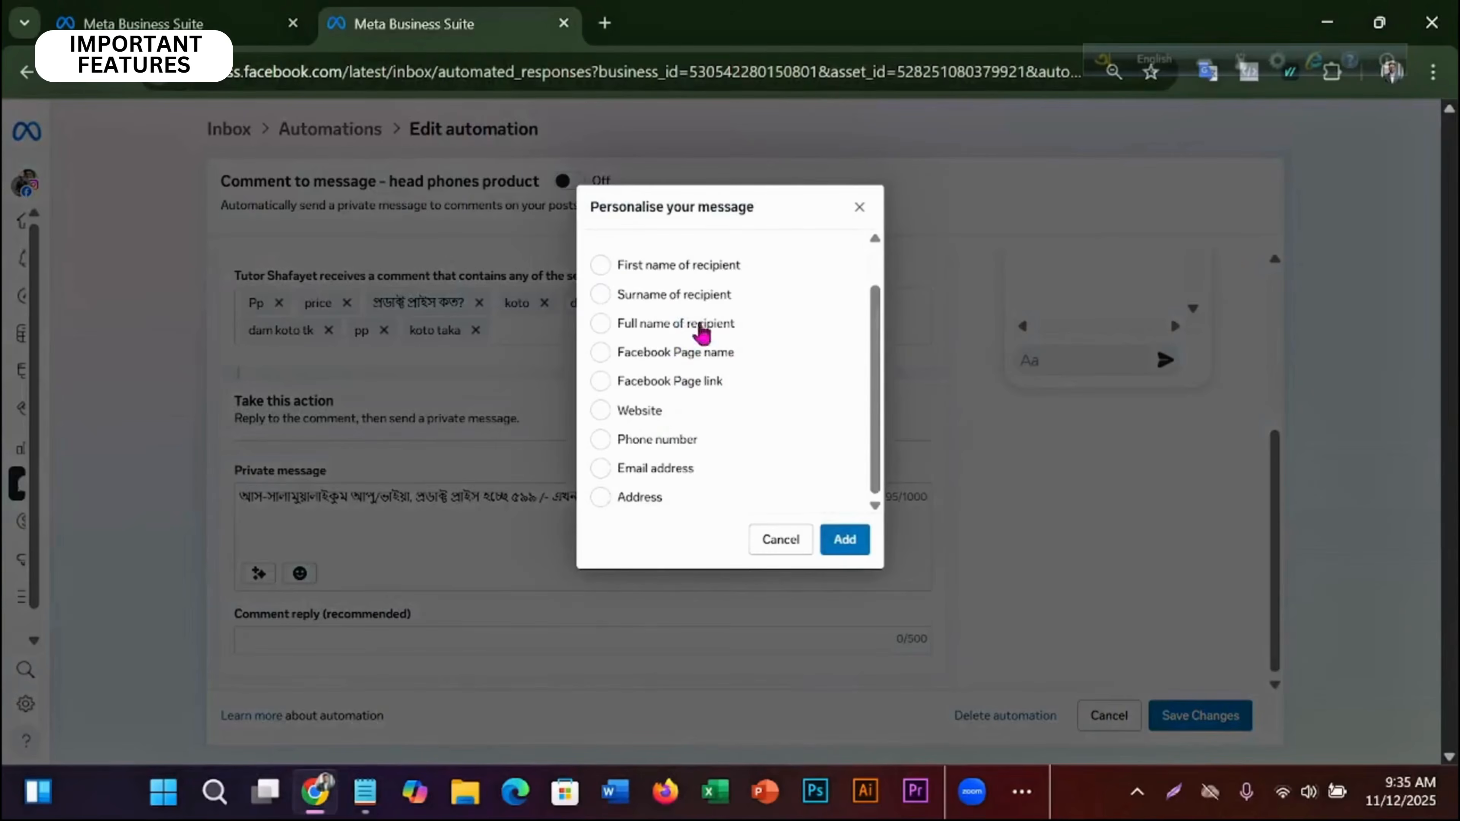
pyautogui.scroll(1, 707, 322)
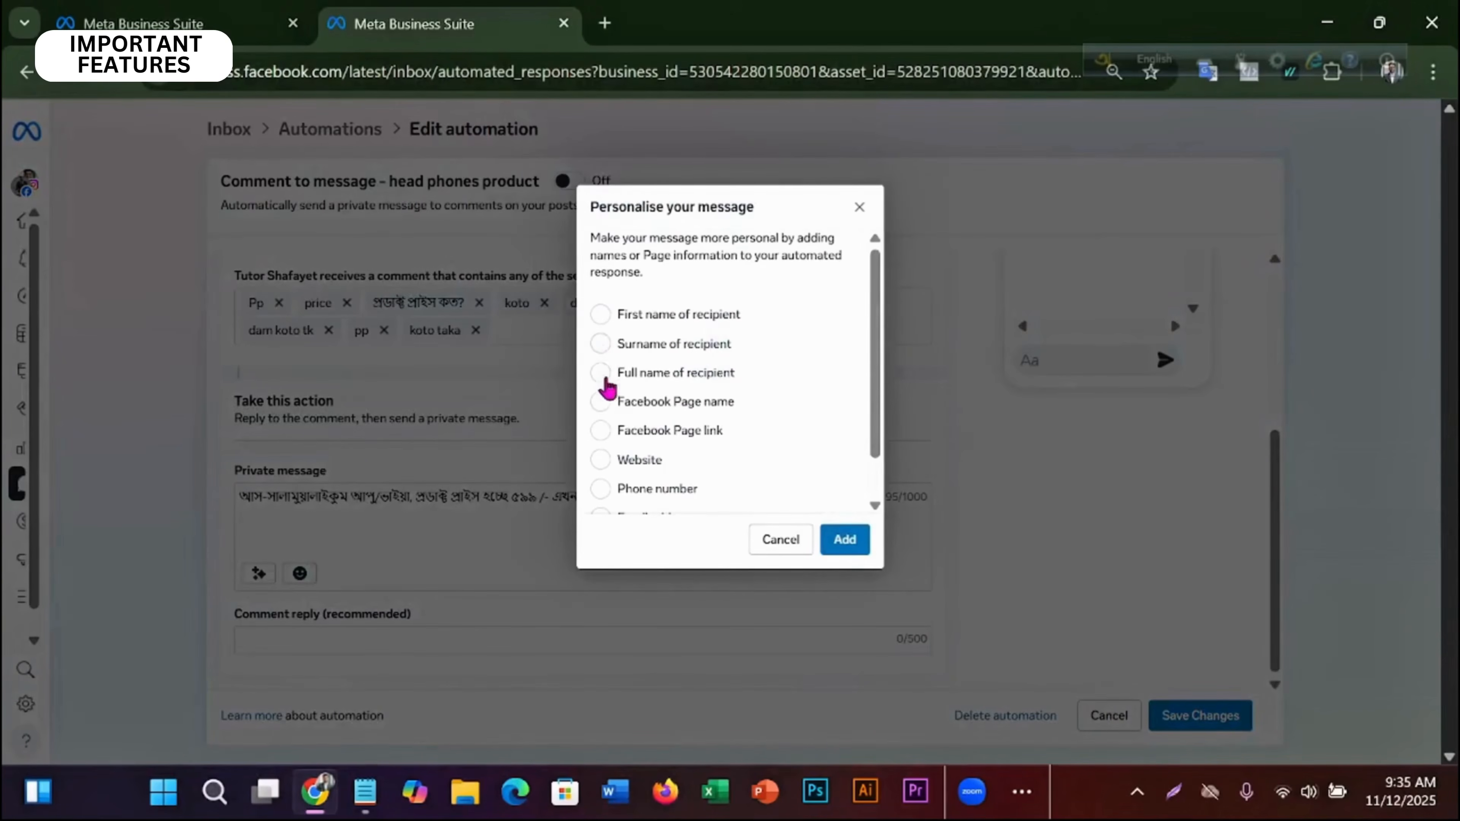
pyautogui.click(602, 375)
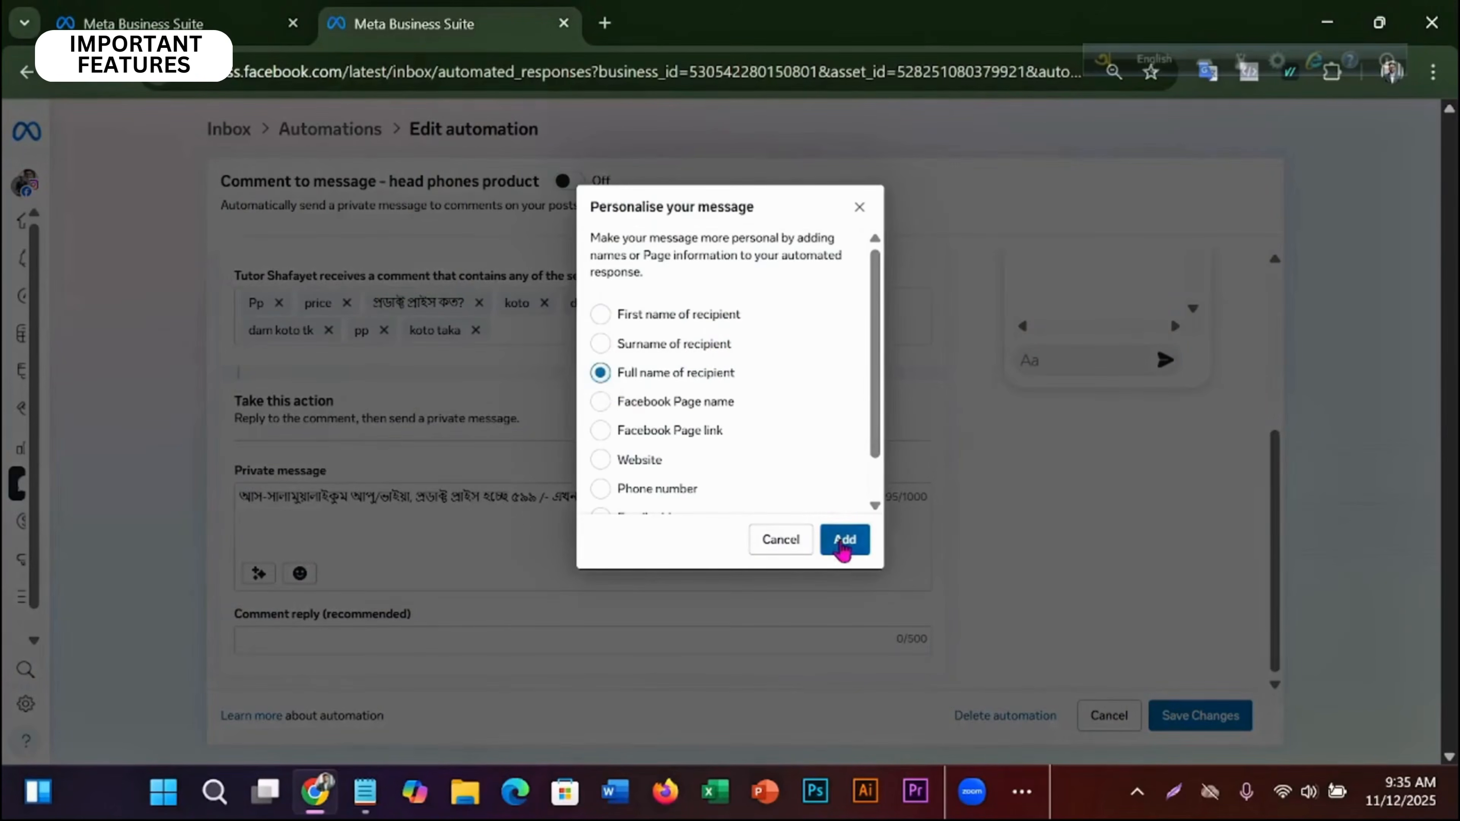
pyautogui.click(843, 543)
# Add a smiley emoji at the end of the private message.
pyautogui.click(300, 573)
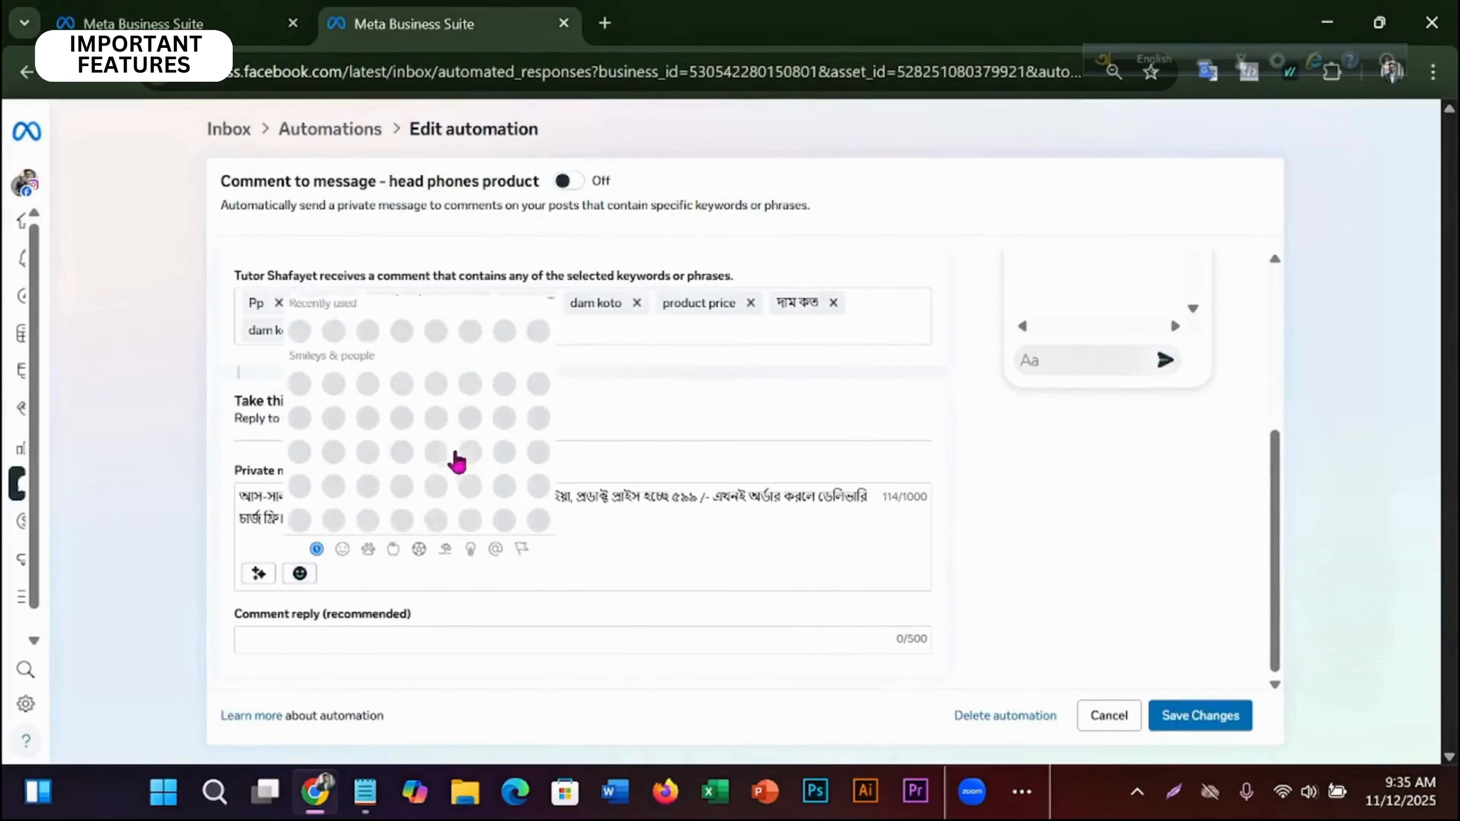
pyautogui.scroll(5, 458, 448)
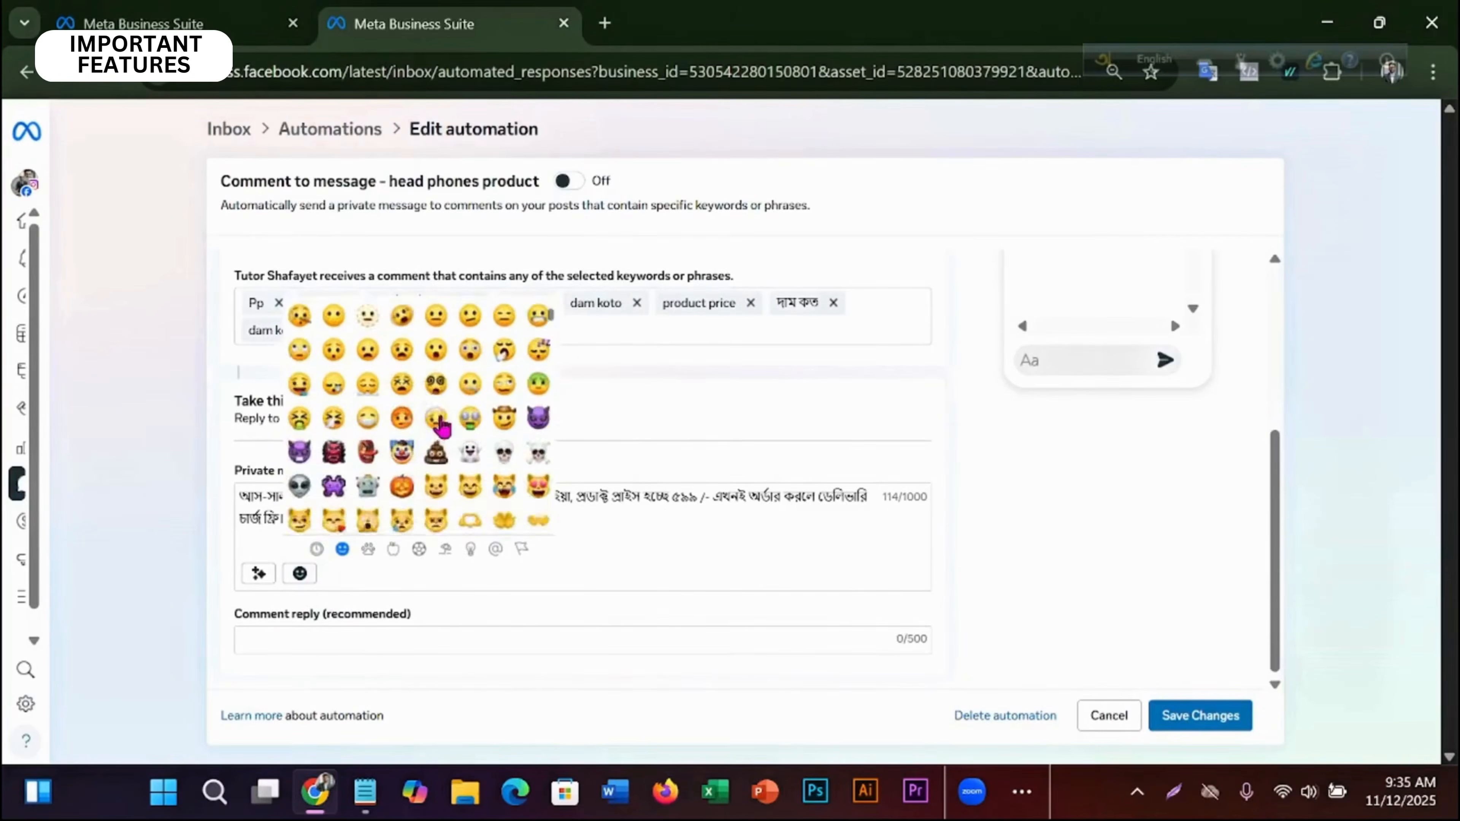
pyautogui.click(439, 425)
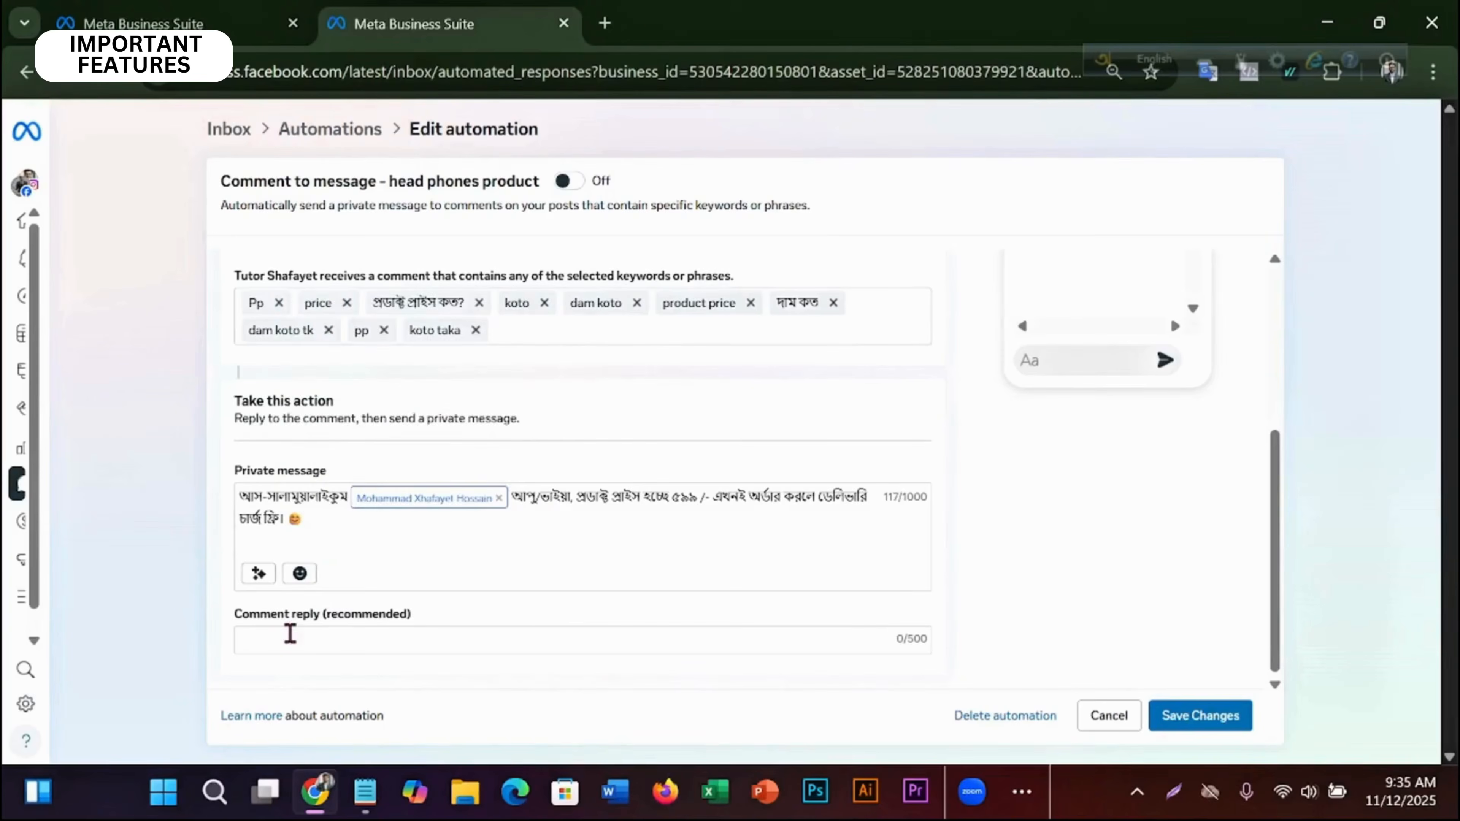
# Enter "Thank You, ইনবক্স চেক করুন ।" as the comment reply and save the automation.
pyautogui.write('Thank You, ইনবক্স চেক করুন ।')
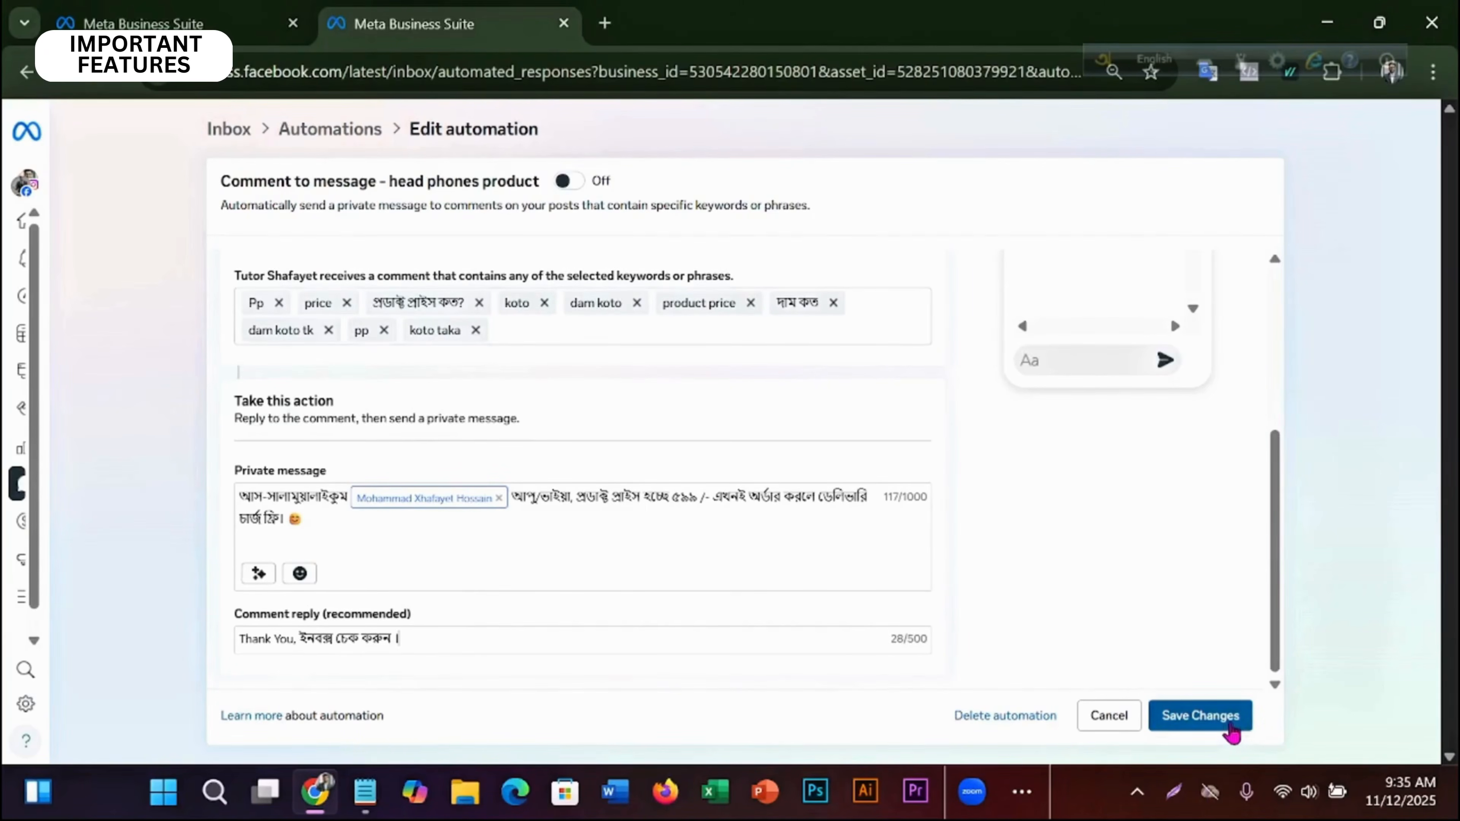
pyautogui.click(1230, 726)
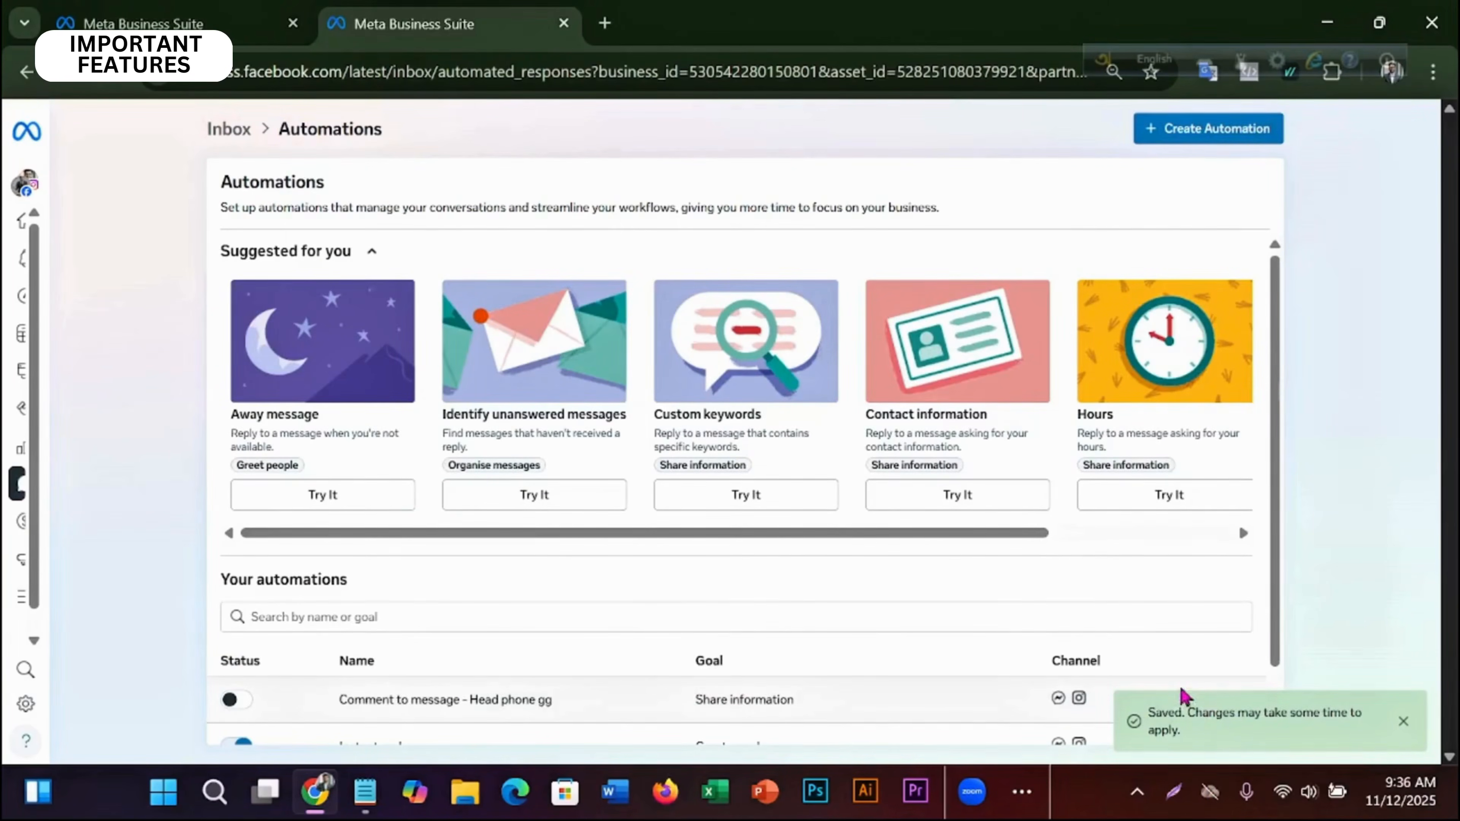
# Turn on the "Comment to message - Head phone gg" automation in the list of existing automations.
pyautogui.scroll(-1, 874, 606)
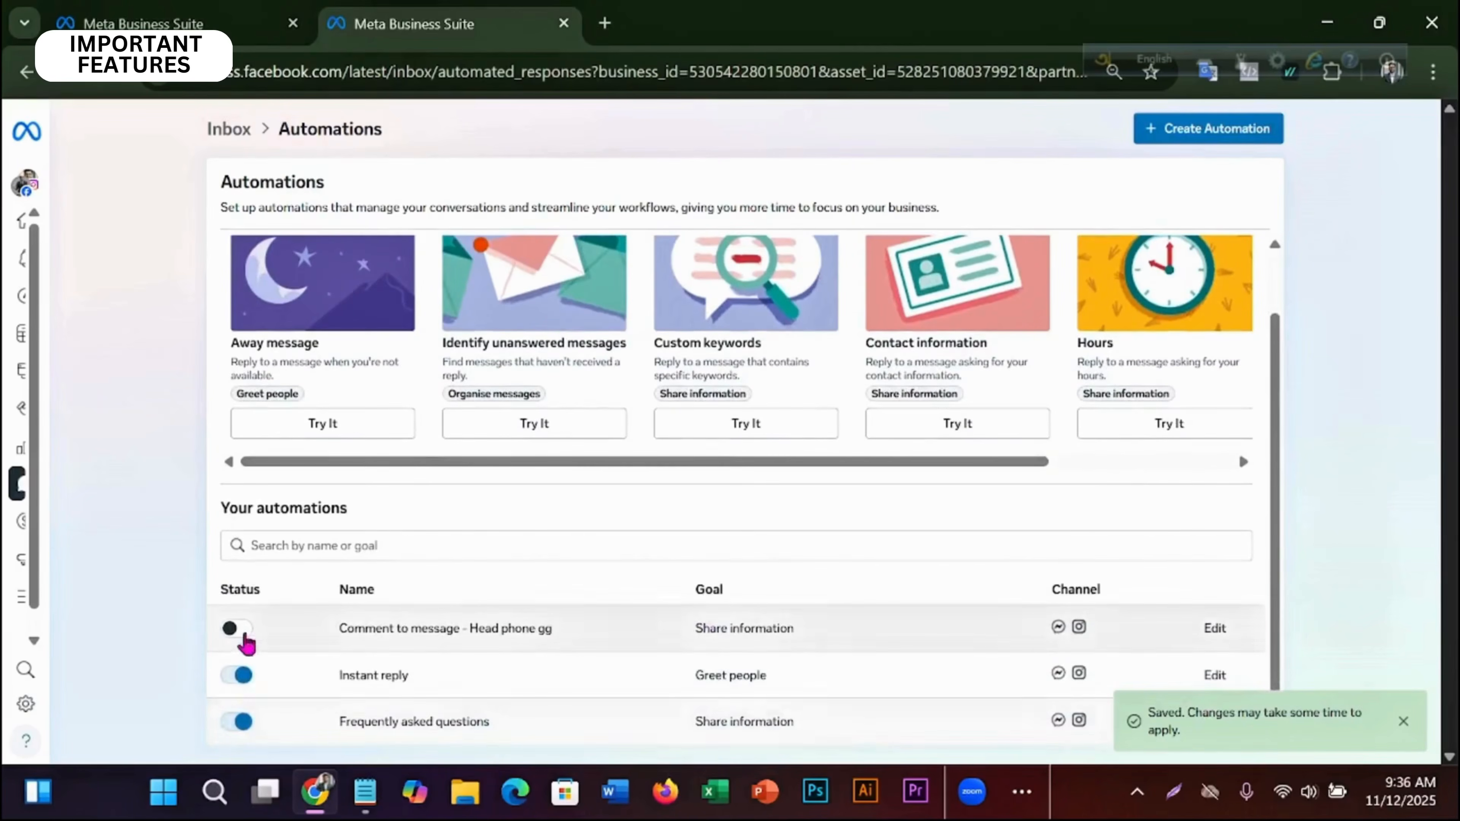
pyautogui.click(229, 629)
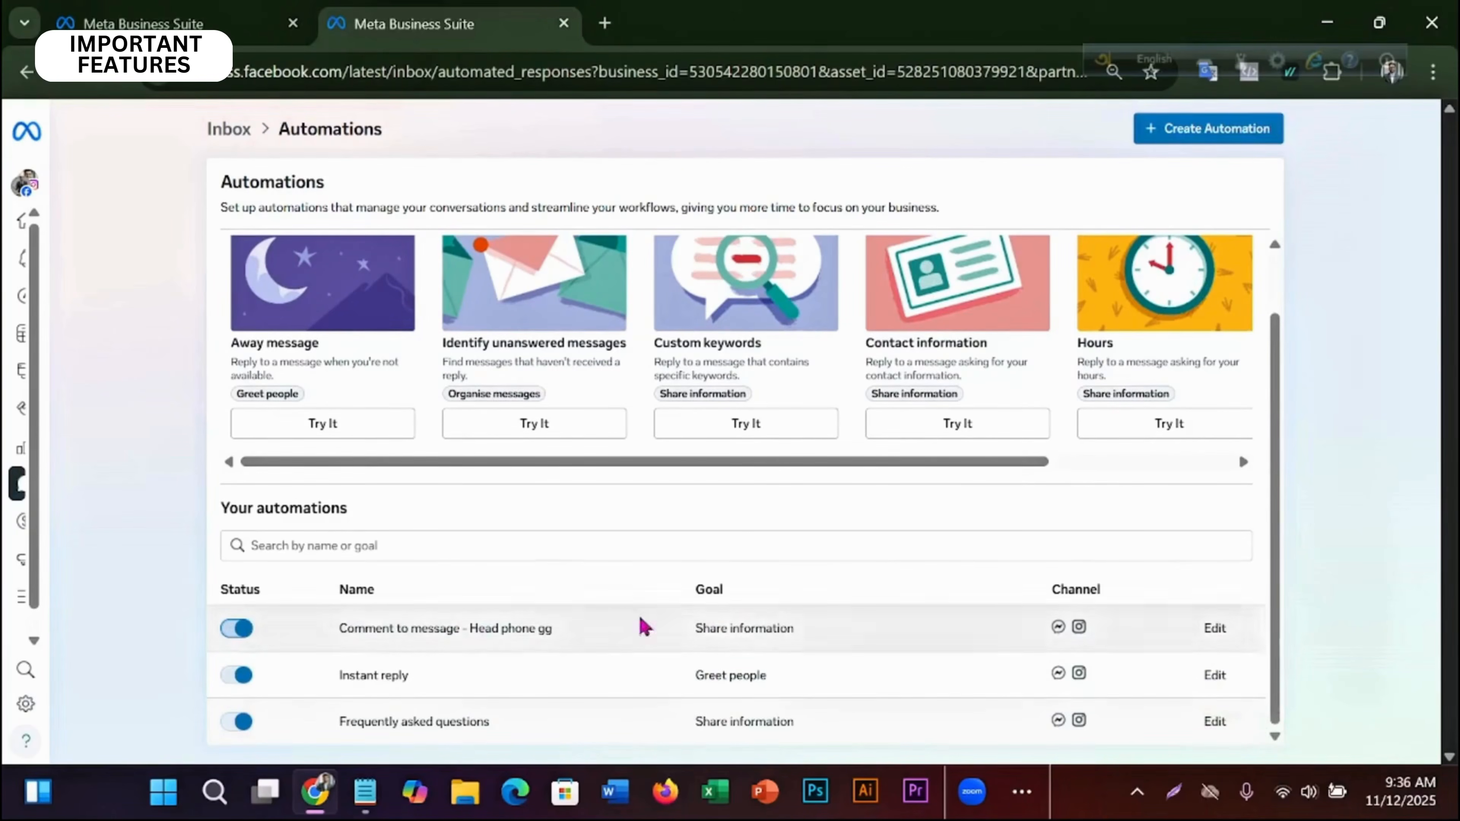
pyautogui.scroll(1, 434, 362)
pyautogui.scroll(-1, 446, 394)
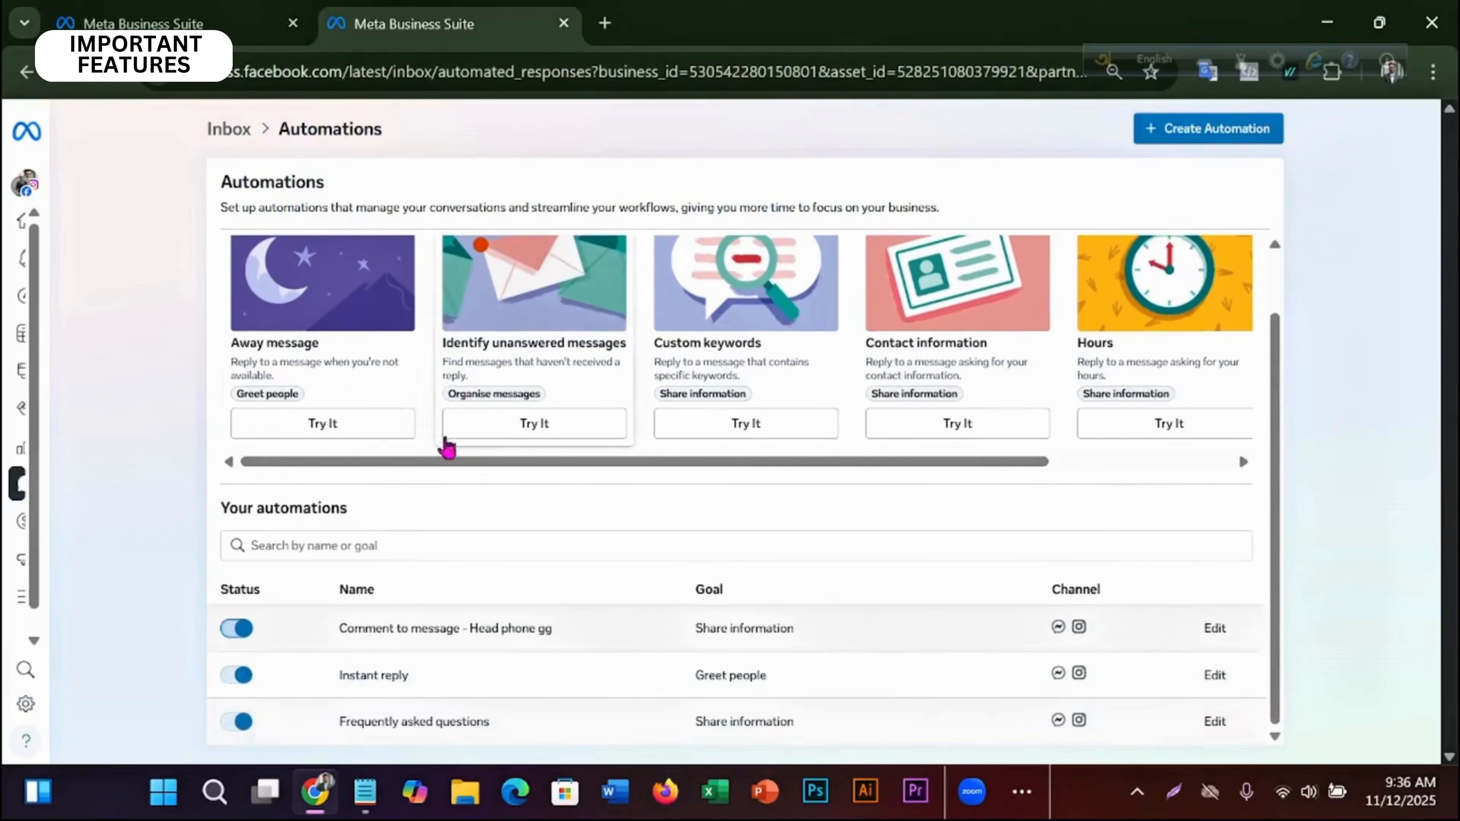
# Open the page's retargeting reel on Facebook and post the comment "pp" on it.
pyautogui.click(98, 72)
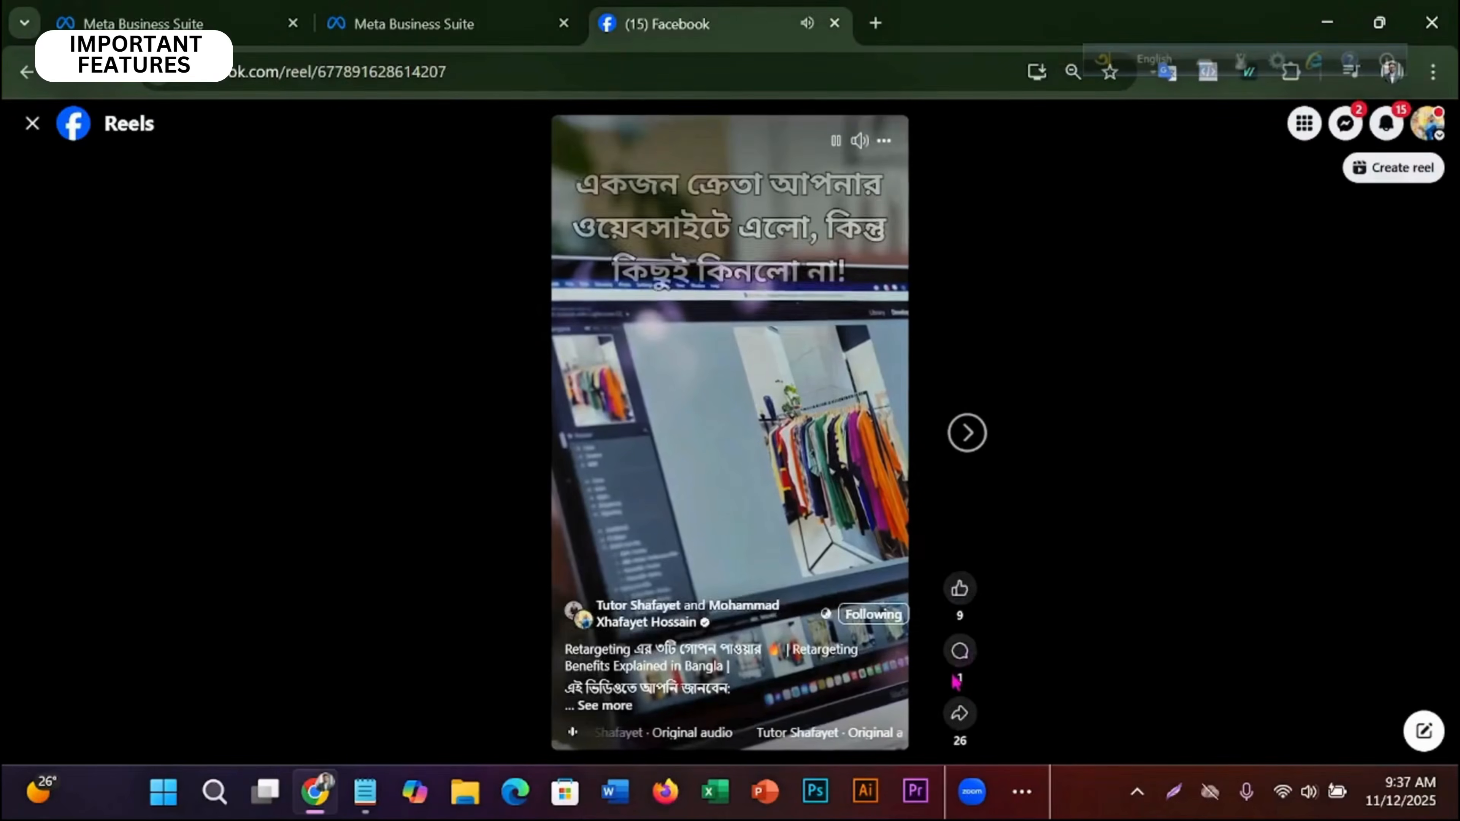
pyautogui.click(959, 651)
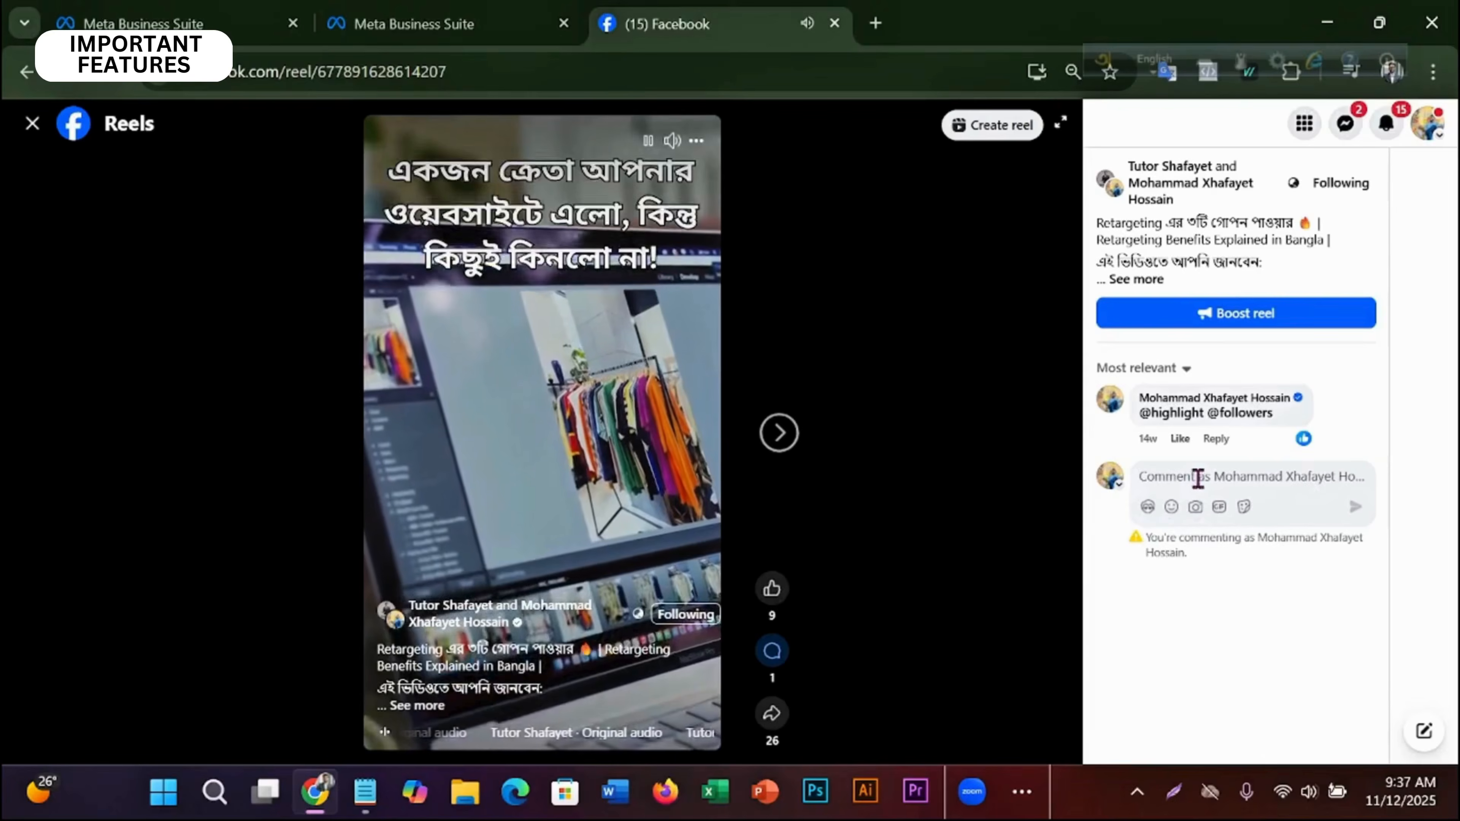
pyautogui.write('pp')
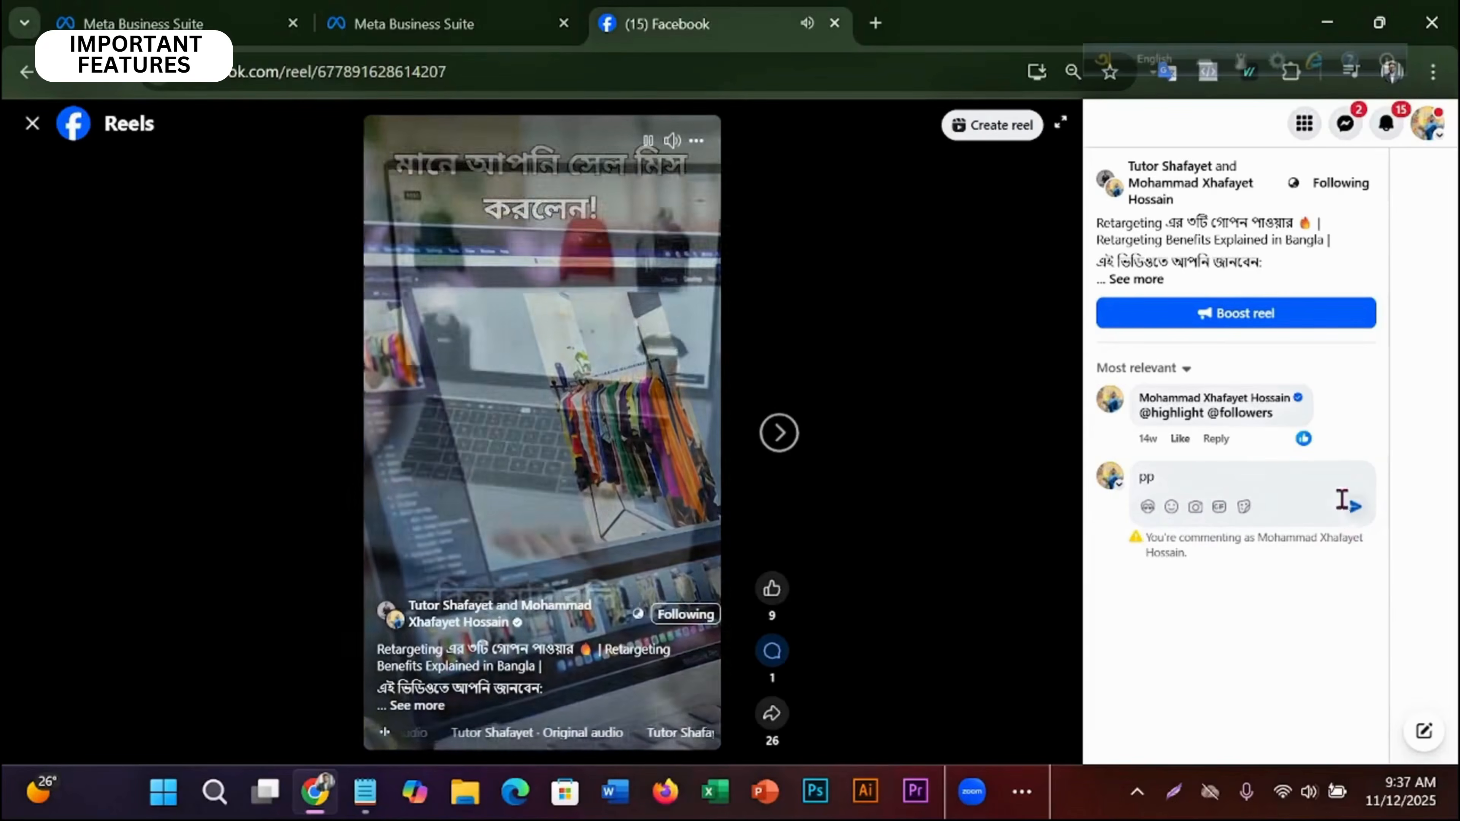
pyautogui.click(1355, 511)
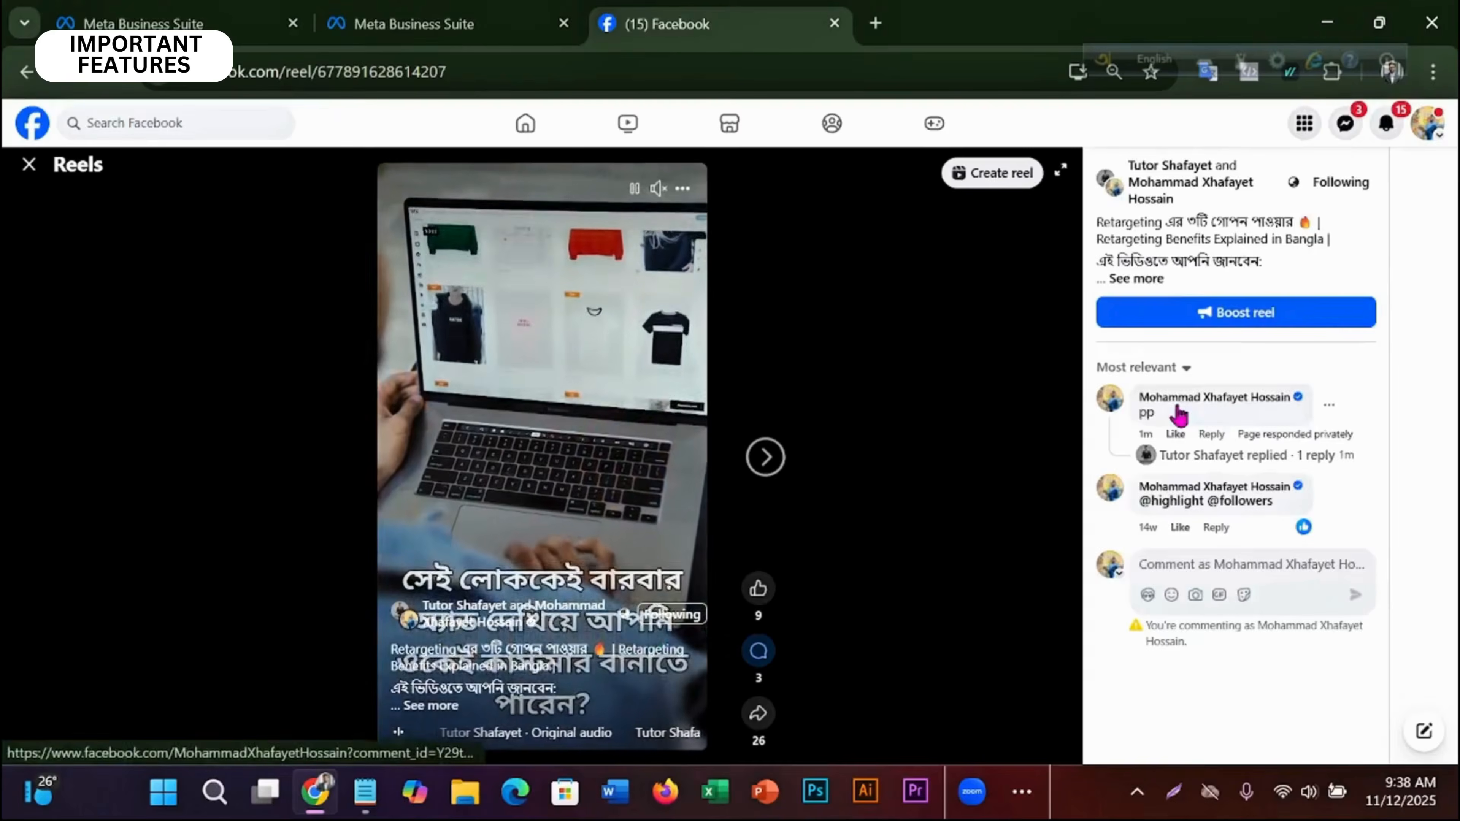
# Check the page's automatic reply to the "pp" comment and the private message in the chat, dismissing the browser notification.
pyautogui.click(1235, 453)
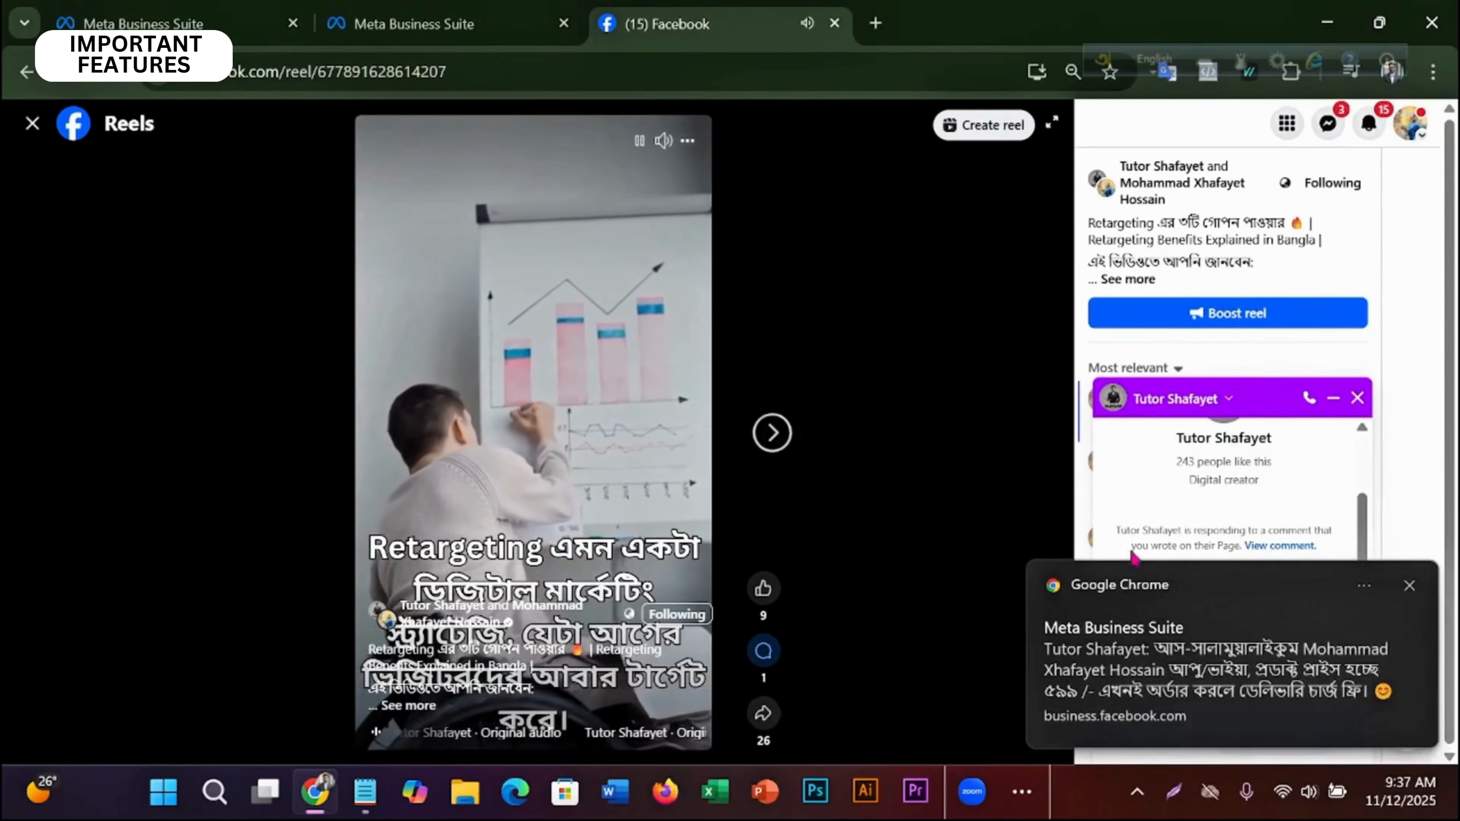
pyautogui.click(1414, 585)
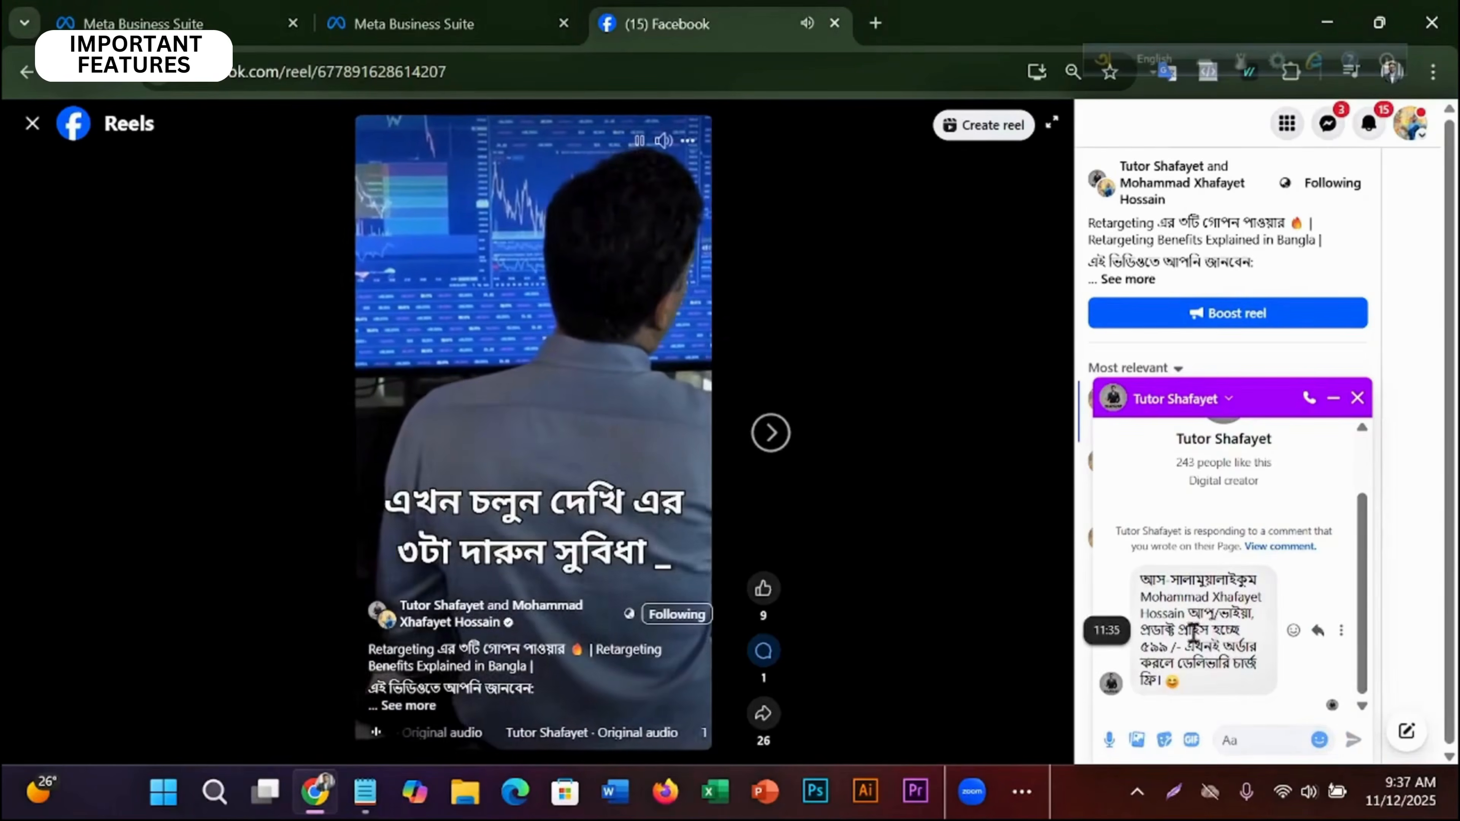
# Open the "Comment to message - head phones product" automation in Meta Business Suite for editing and review its trigger keywords and reply settings.
pyautogui.click(442, 14)
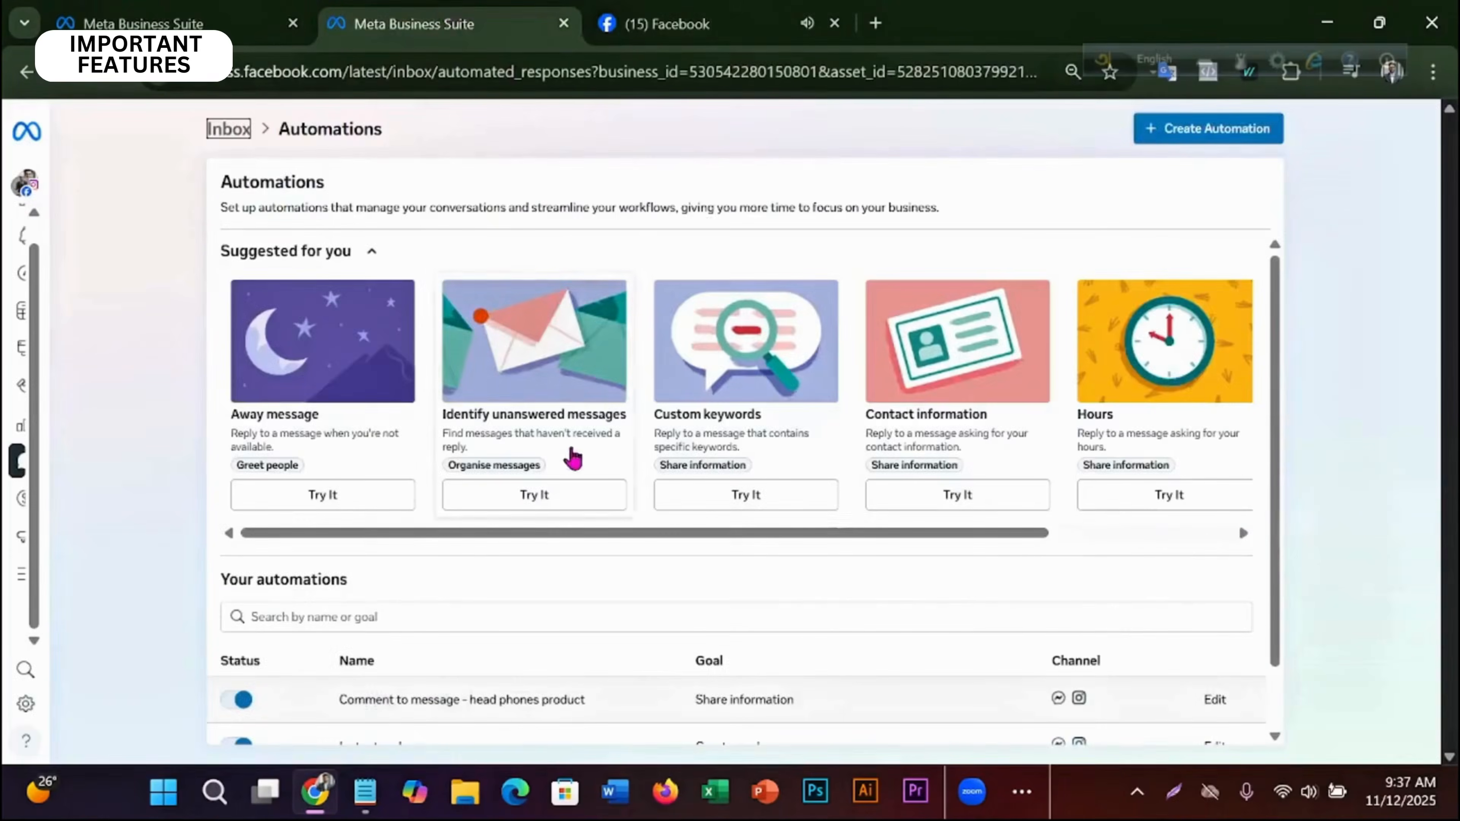
pyautogui.scroll(-1, 607, 660)
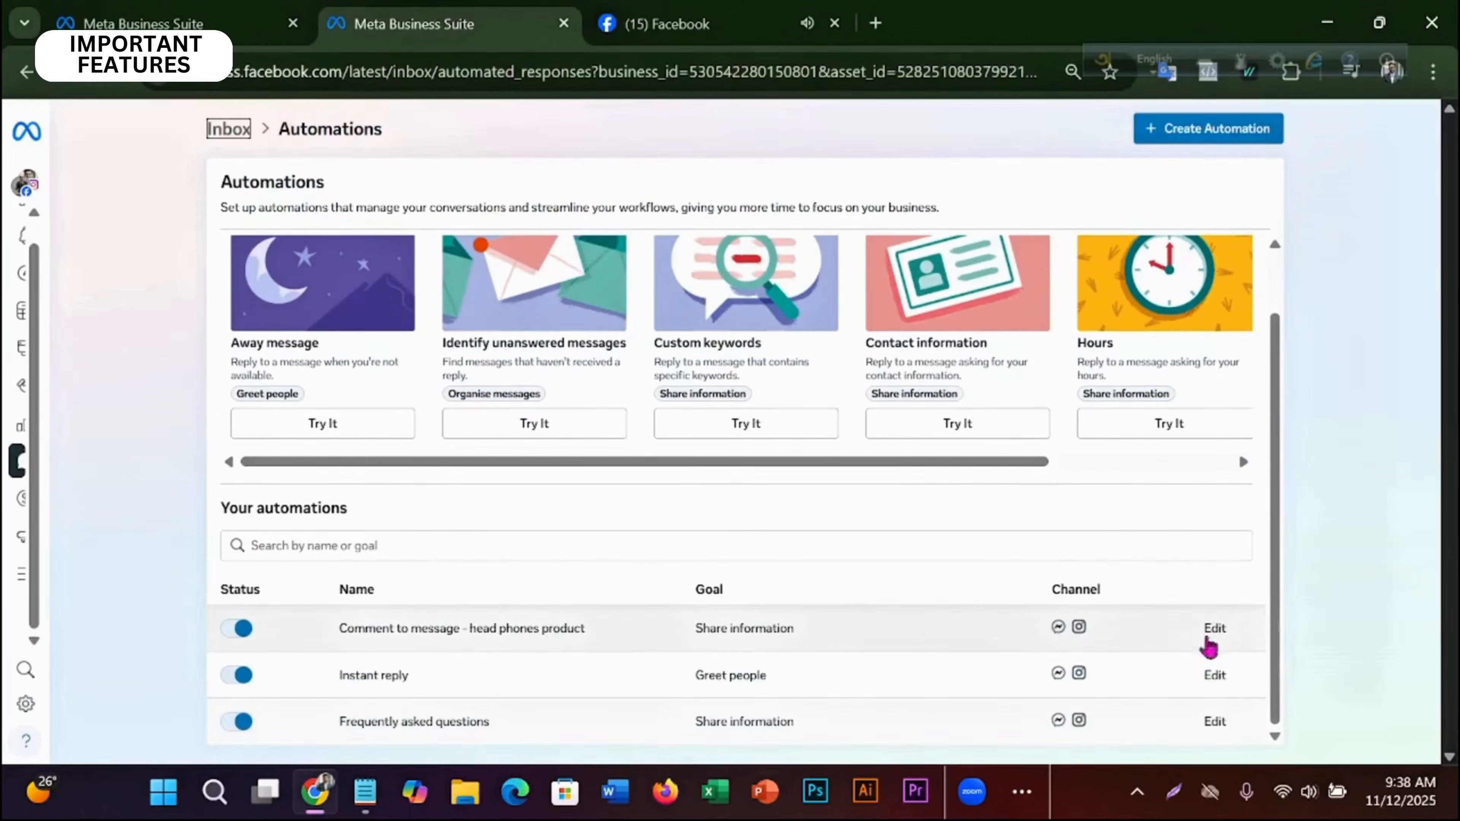
pyautogui.click(1213, 629)
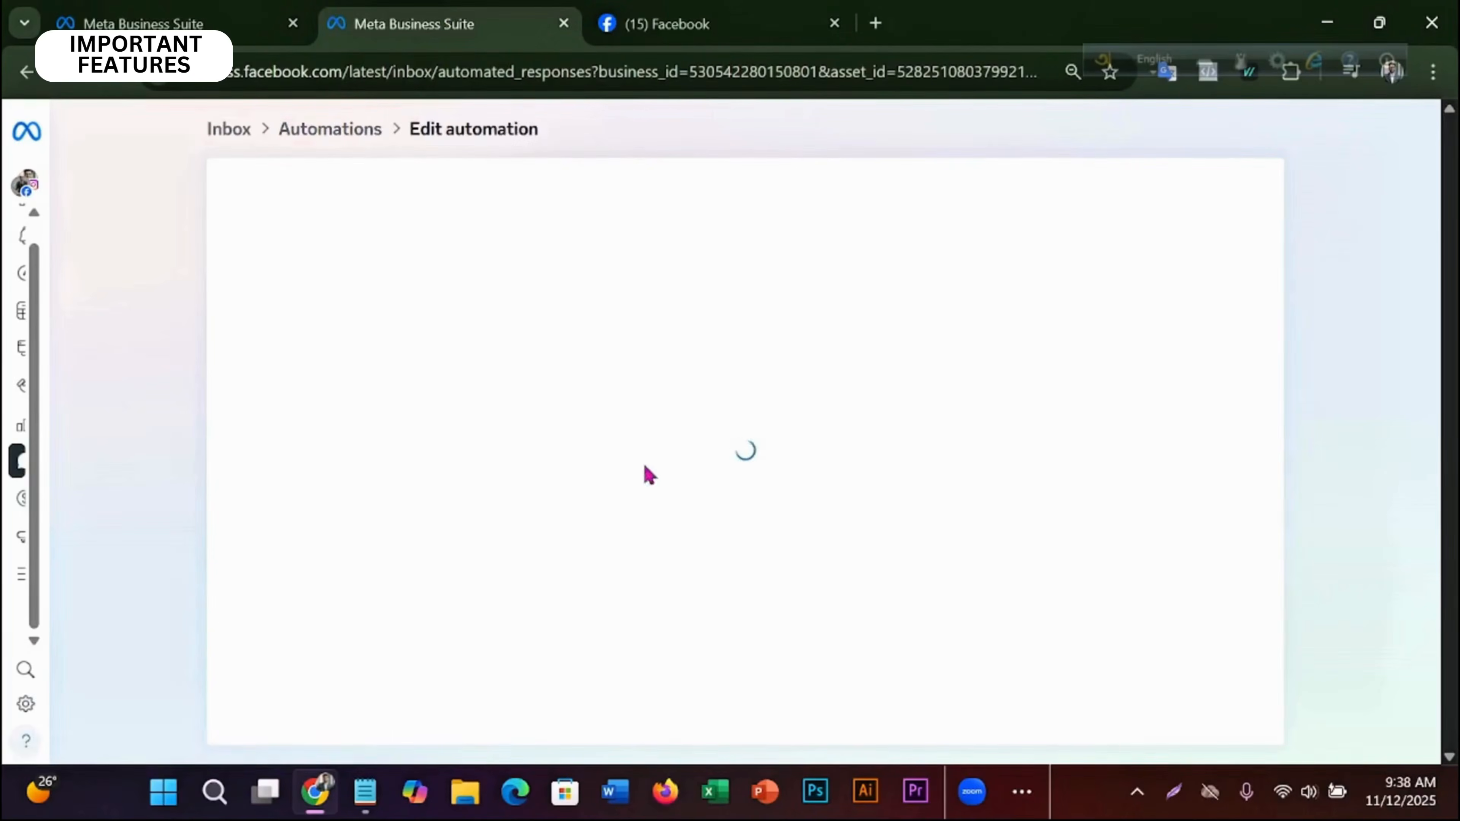
pyautogui.scroll(-3, 632, 501)
pyautogui.scroll(3, 563, 511)
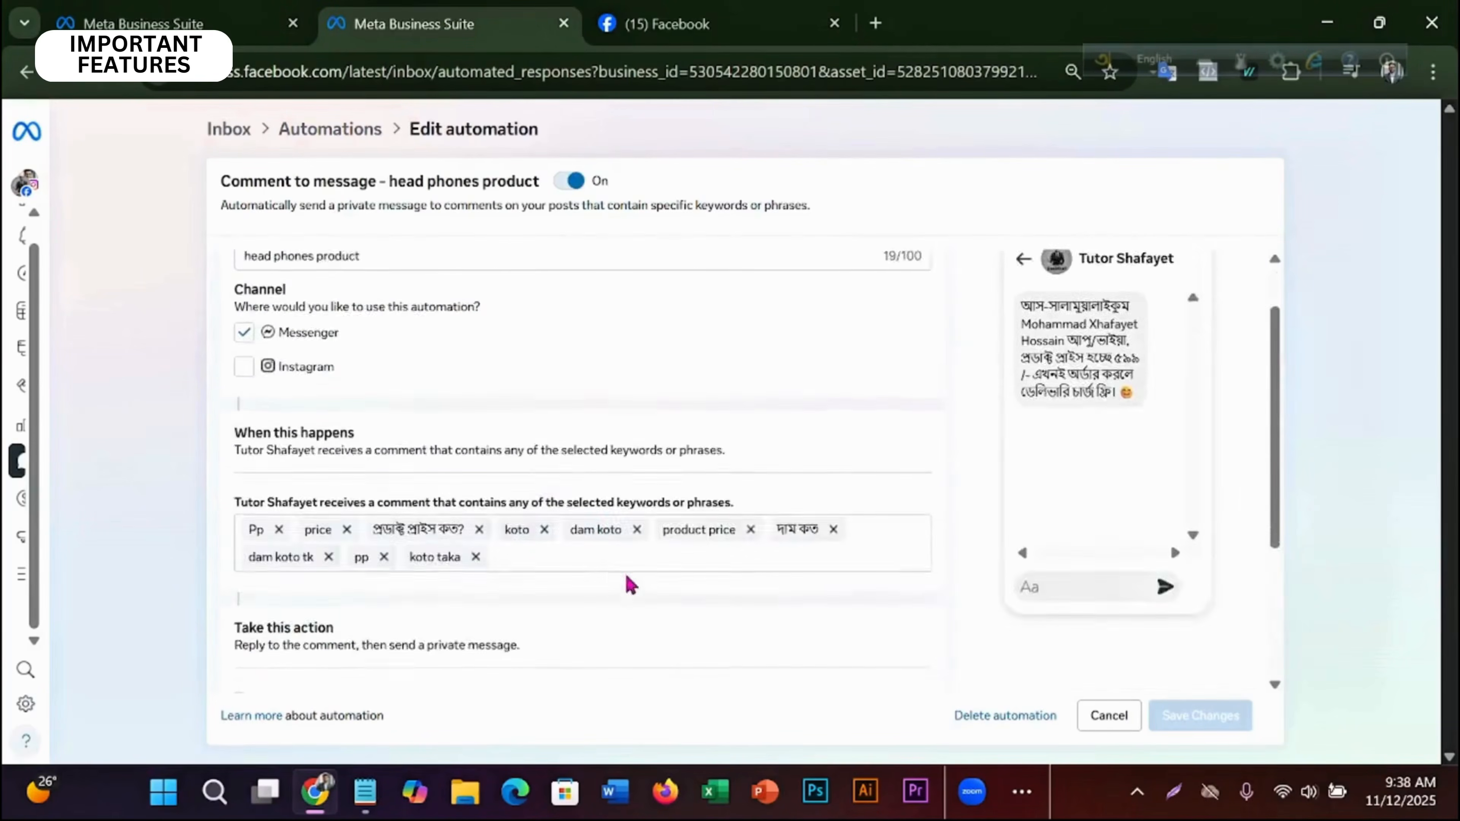
pyautogui.scroll(-3, 621, 578)
# Return to the Facebook reel, close the page's chat window and reload the reel to check the replies under the "pp" comment.
pyautogui.click(667, 24)
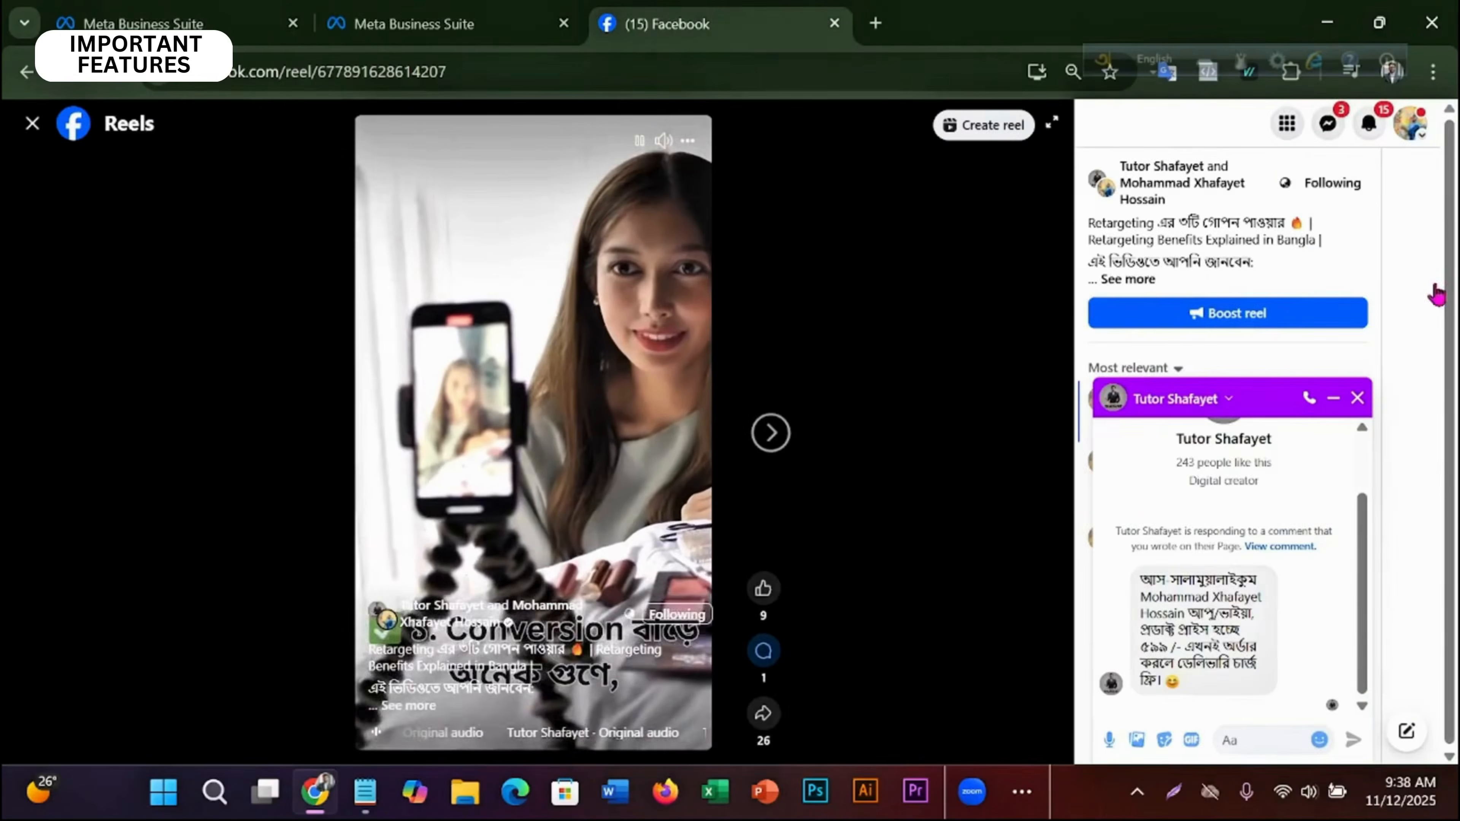
pyautogui.click(1357, 398)
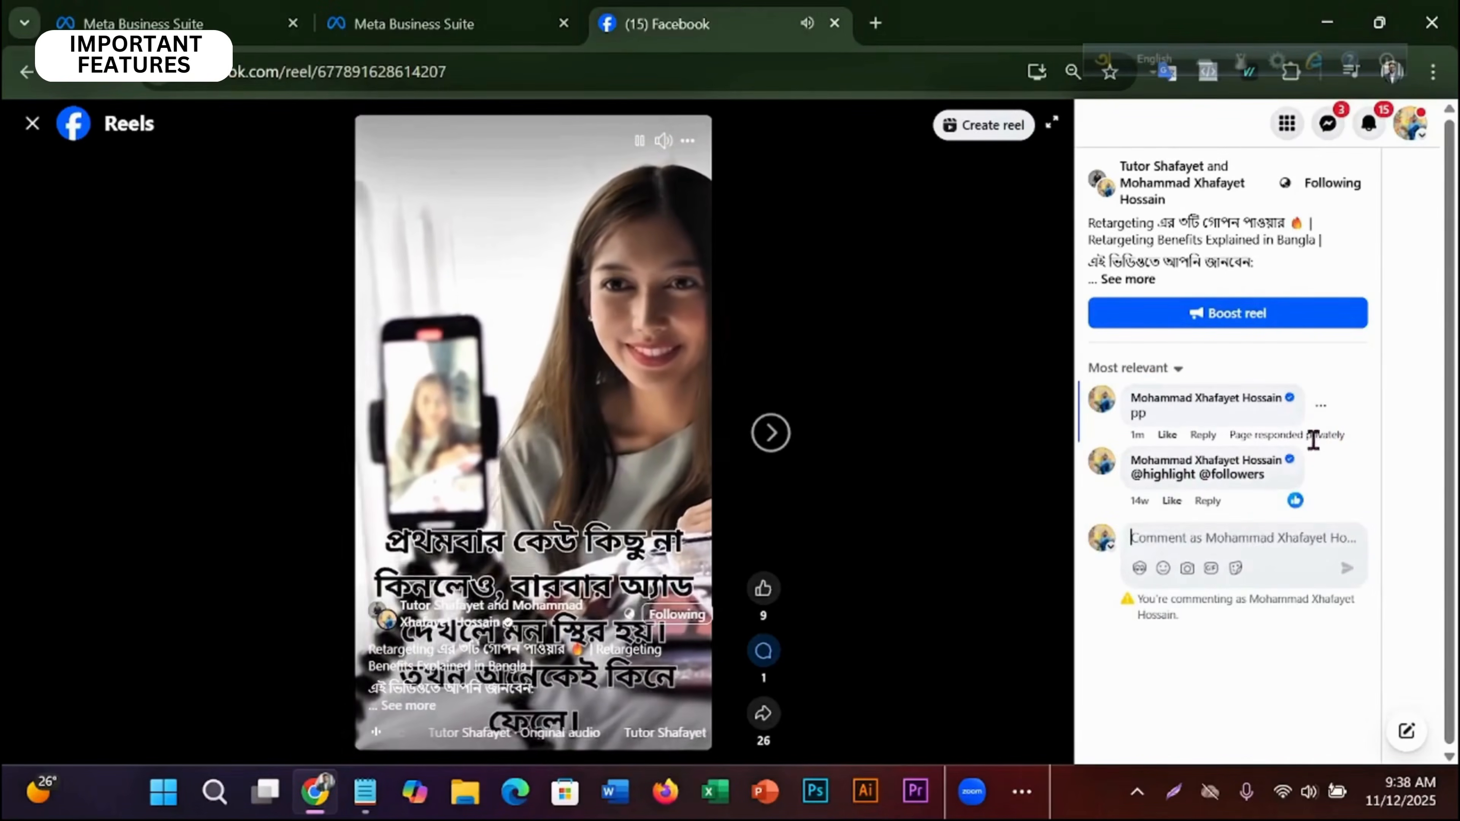
pyautogui.click(109, 73)
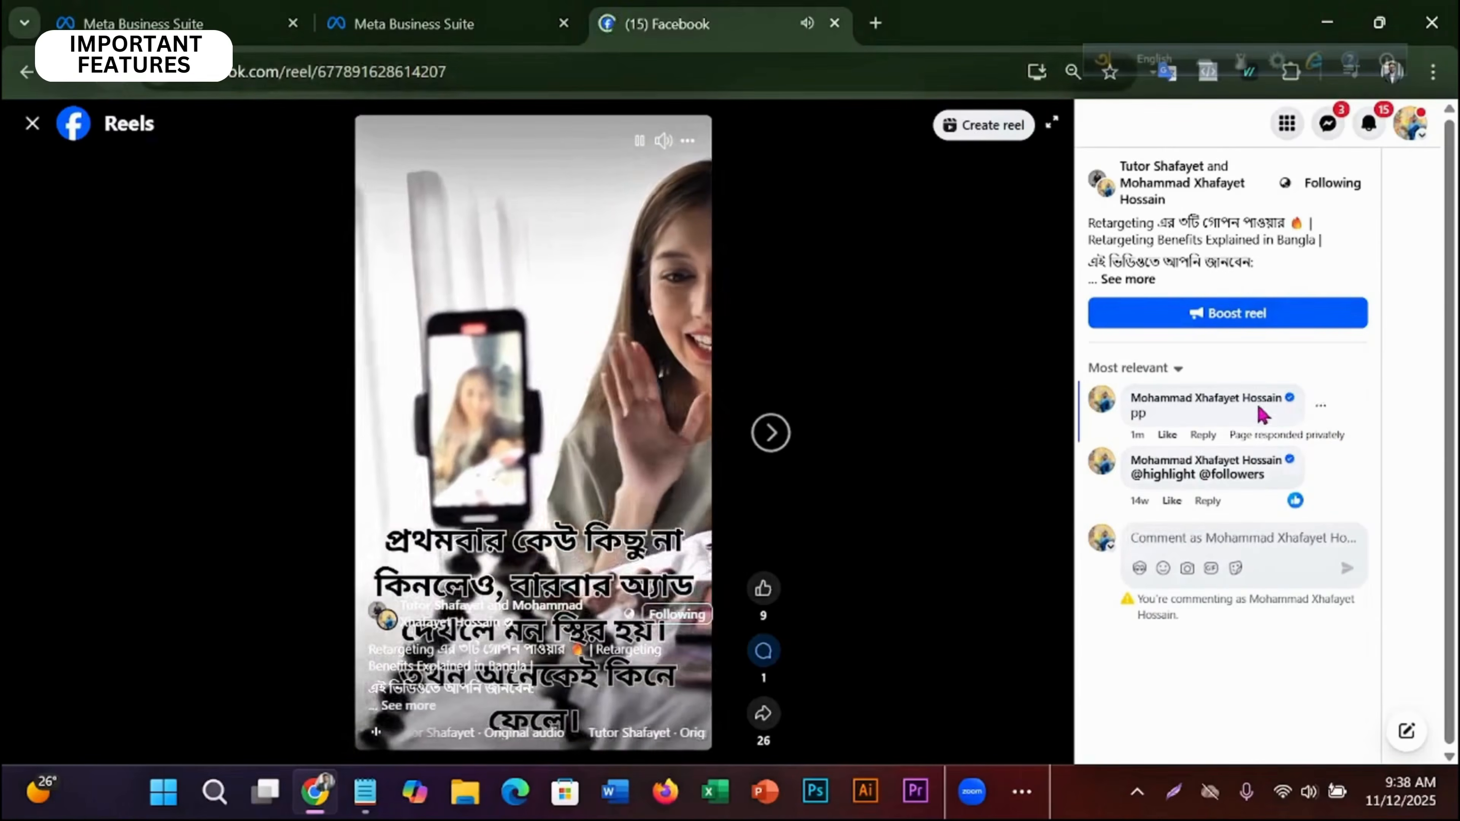